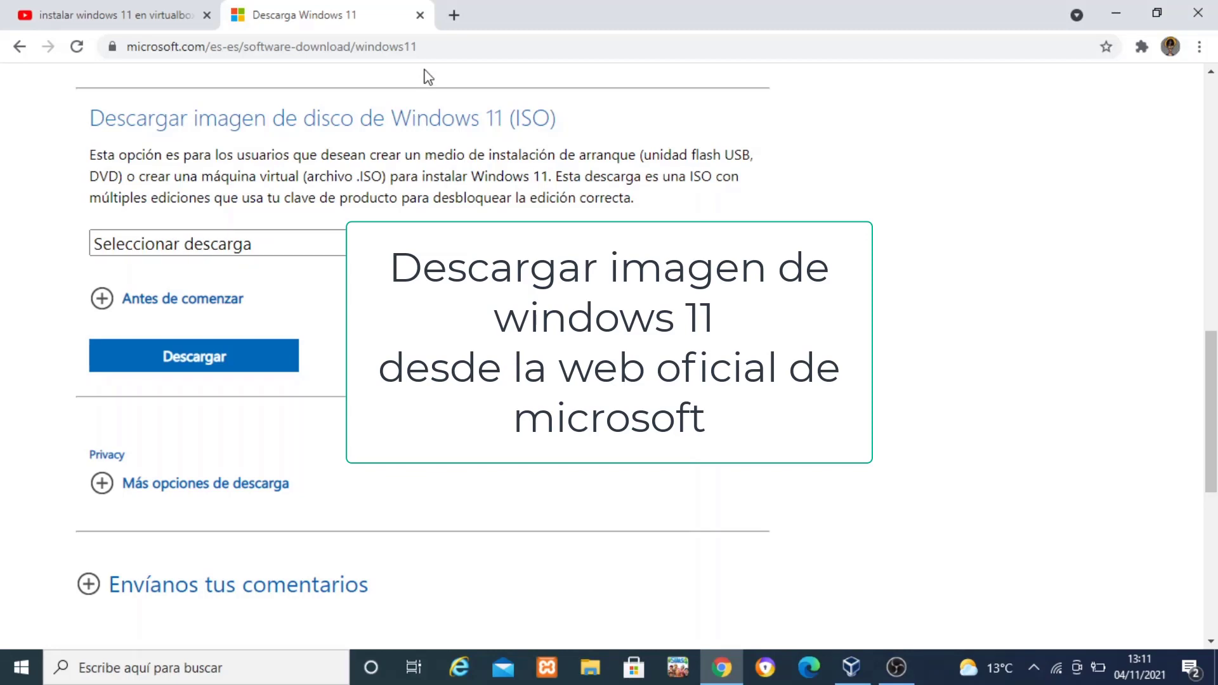
Step: Select Windows 11 as the disk image (ISO) edition on the Microsoft download page and request its download
{"action": "left_click", "coordinate": [435, 49]}
{"action": "left_click", "coordinate": [437, 49]}
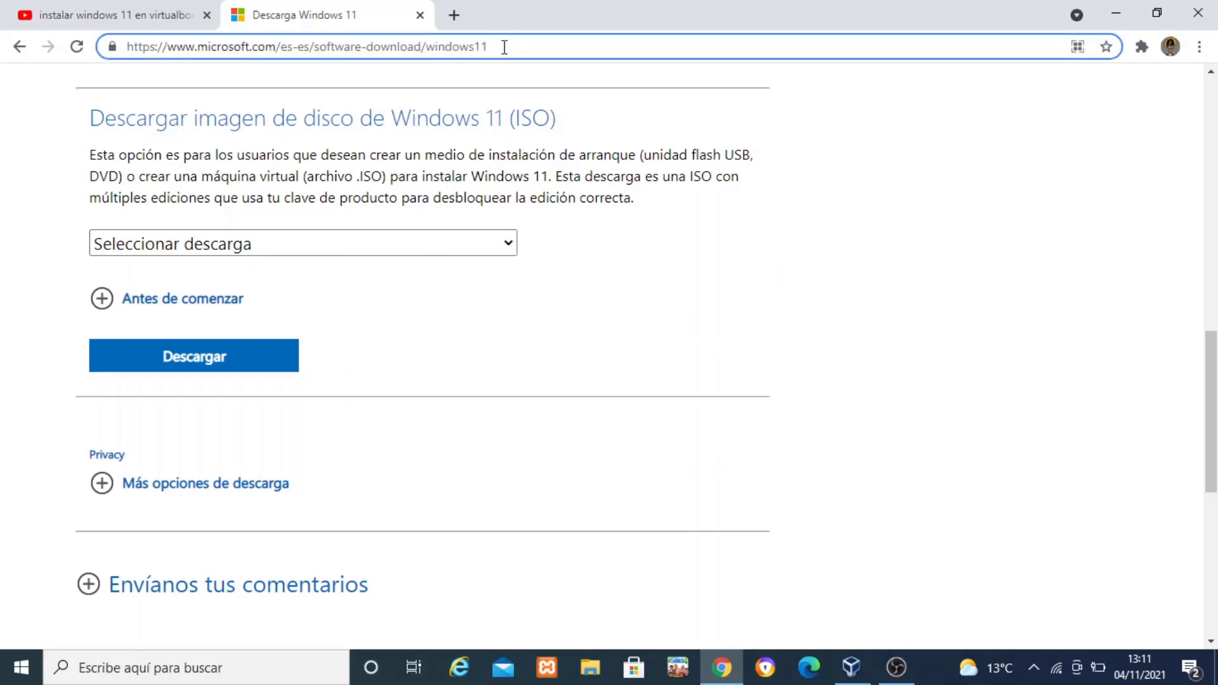
{"action": "mouse_move", "coordinate": [504, 47]}
{"action": "left_mouse_down"}
{"action": "mouse_move", "coordinate": [50, 61]}
{"action": "mouse_move", "coordinate": [497, 41]}
{"action": "left_mouse_up"}
{"action": "mouse_move", "coordinate": [1206, 387]}
{"action": "left_mouse_down"}
{"action": "mouse_move", "coordinate": [1211, 75]}
{"action": "mouse_move", "coordinate": [1217, 371]}
{"action": "left_mouse_up"}
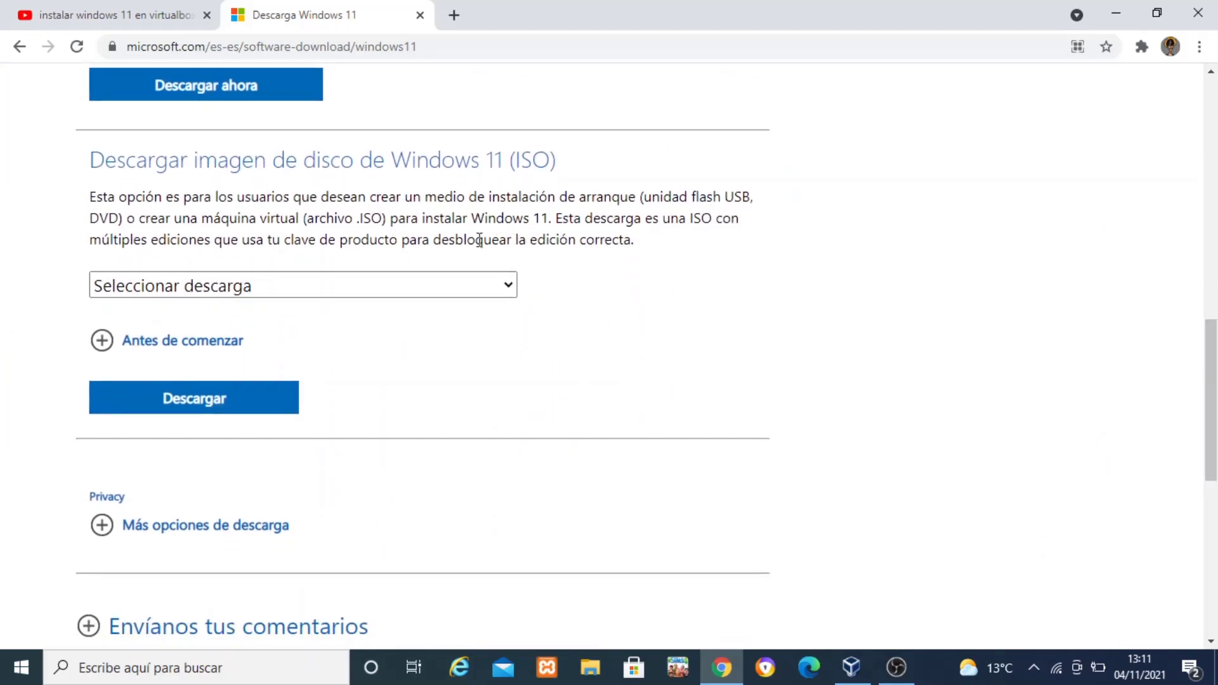
{"action": "left_click", "coordinate": [511, 285]}
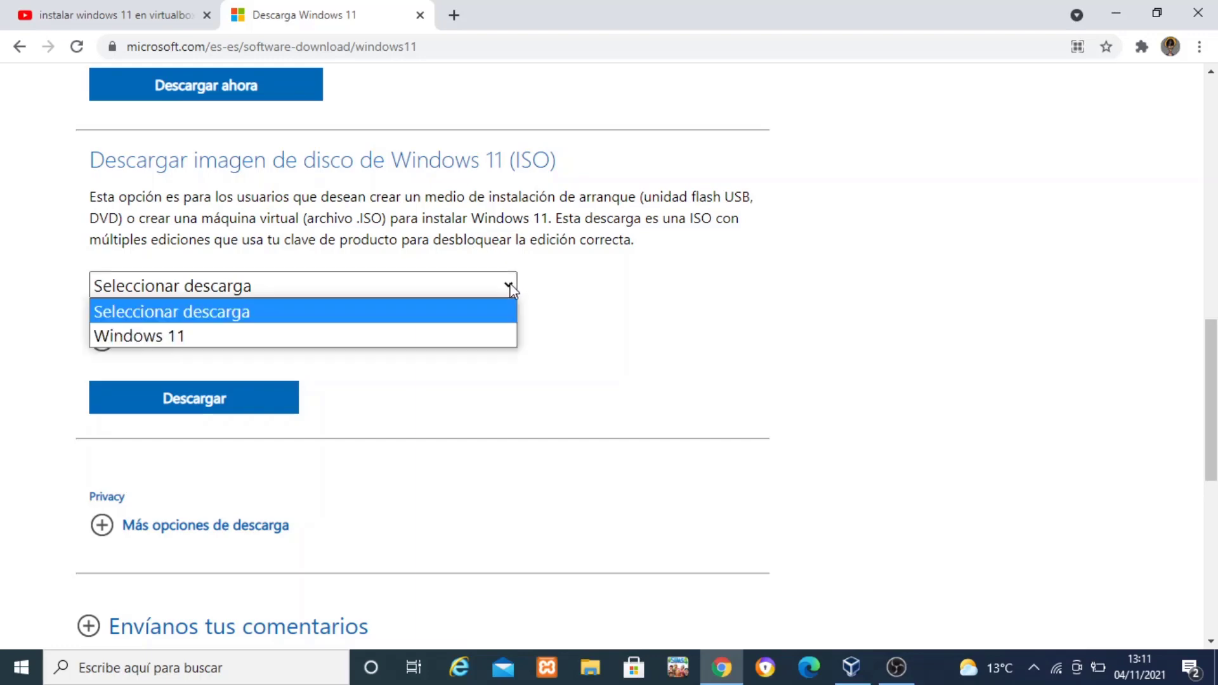
{"action": "left_click", "coordinate": [121, 338]}
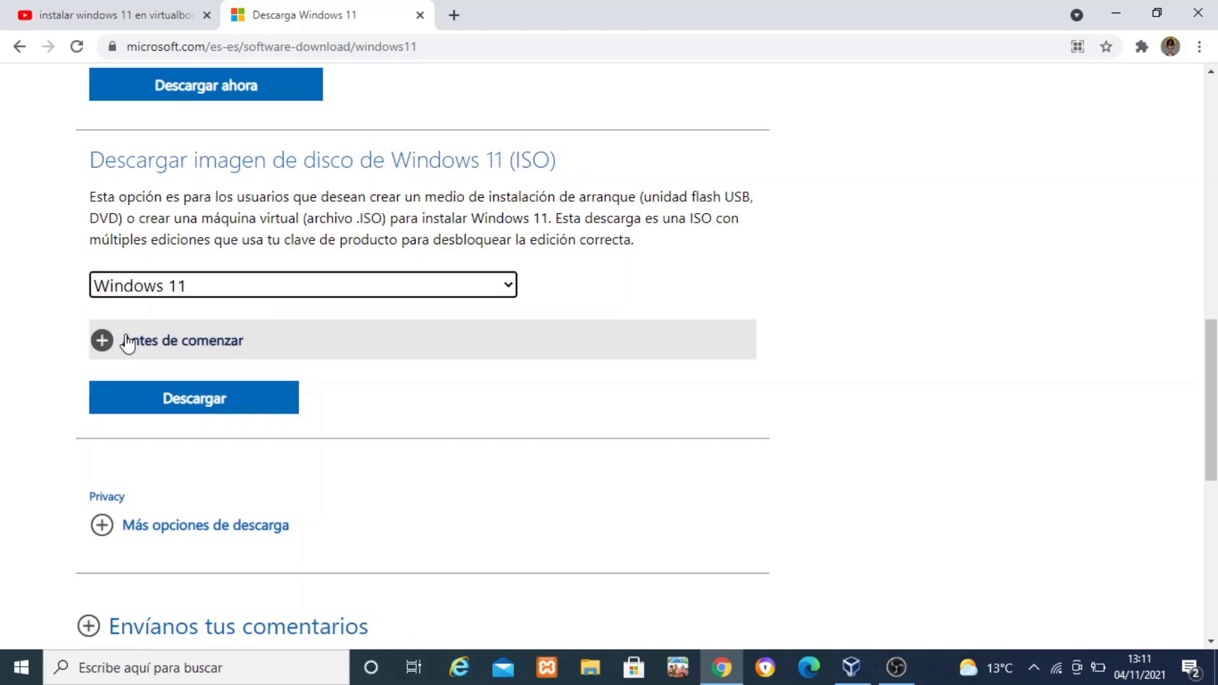
{"action": "left_click", "coordinate": [193, 398]}
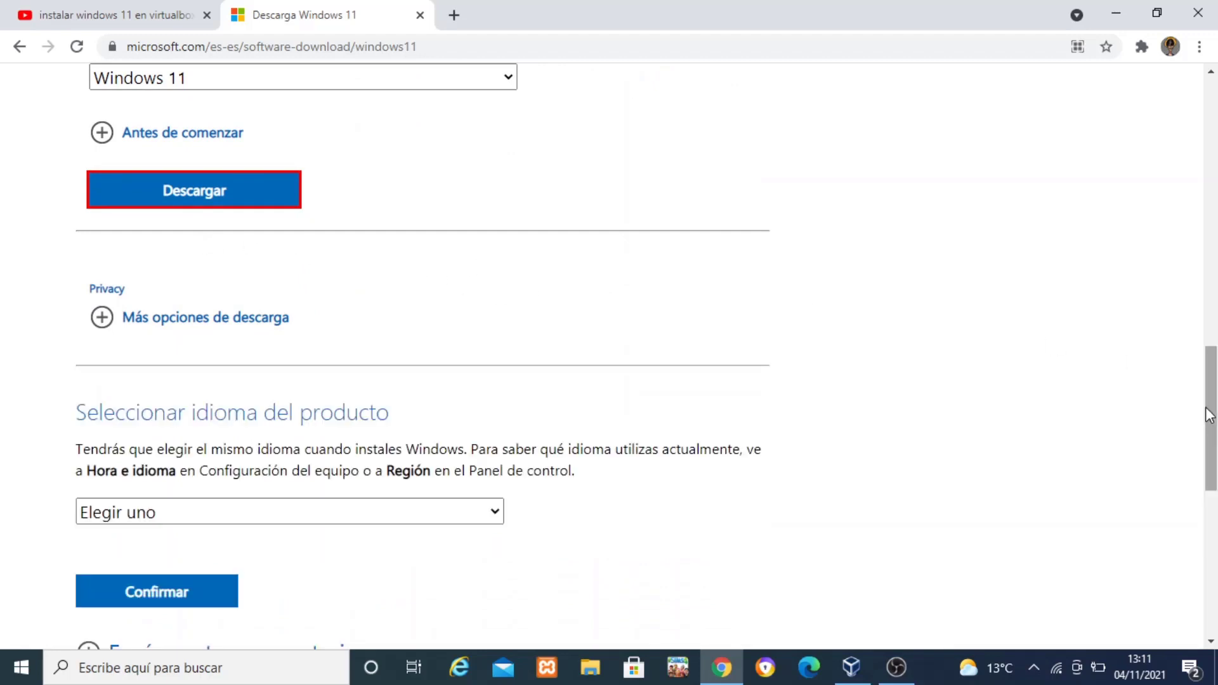
Step: Choose Español as the product language, confirm it, and download the 64-bit Windows 11 image
{"action": "left_click_drag", "start_coordinate": [1209, 415], "coordinate": [1210, 461]}
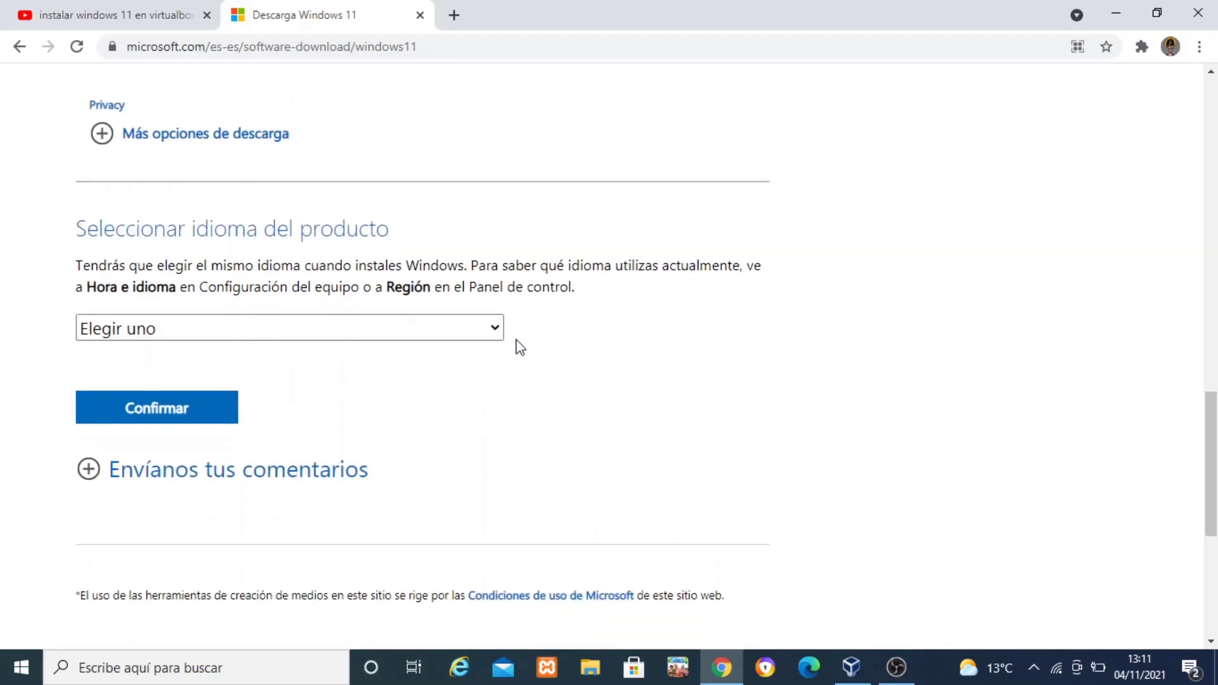
{"action": "left_click", "coordinate": [498, 331]}
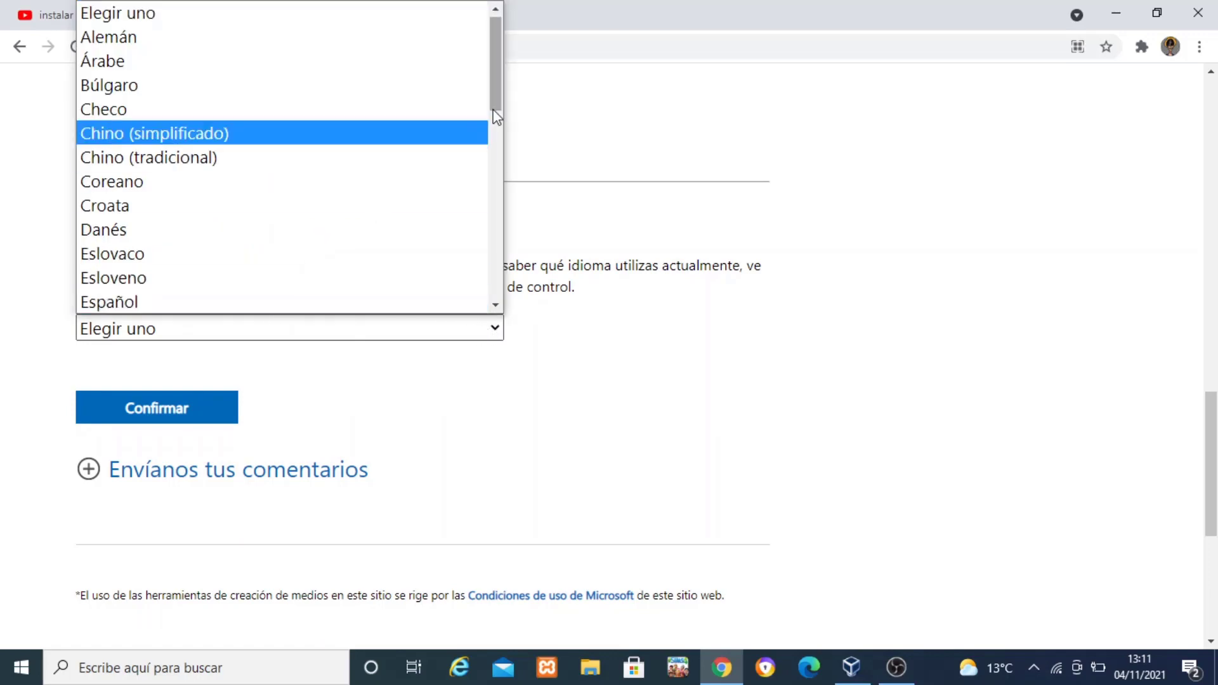
{"action": "scroll", "coordinate": [494, 100], "scroll_direction": "down", "scroll_amount": 2}
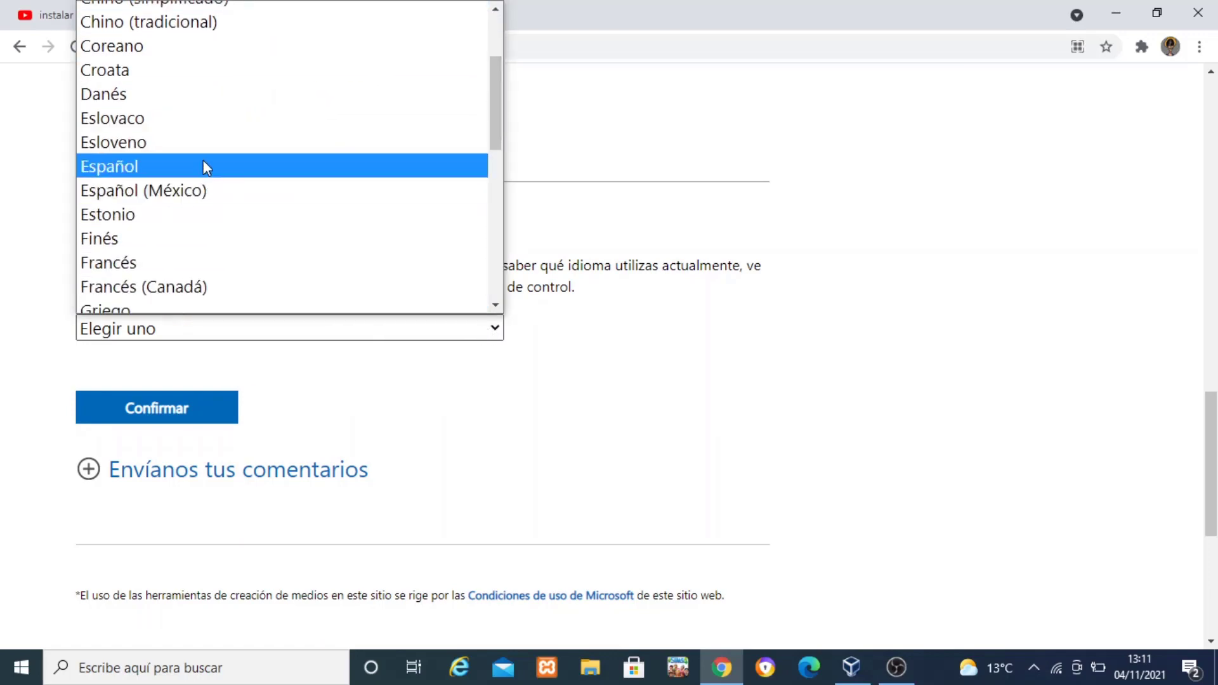
{"action": "left_click", "coordinate": [202, 165]}
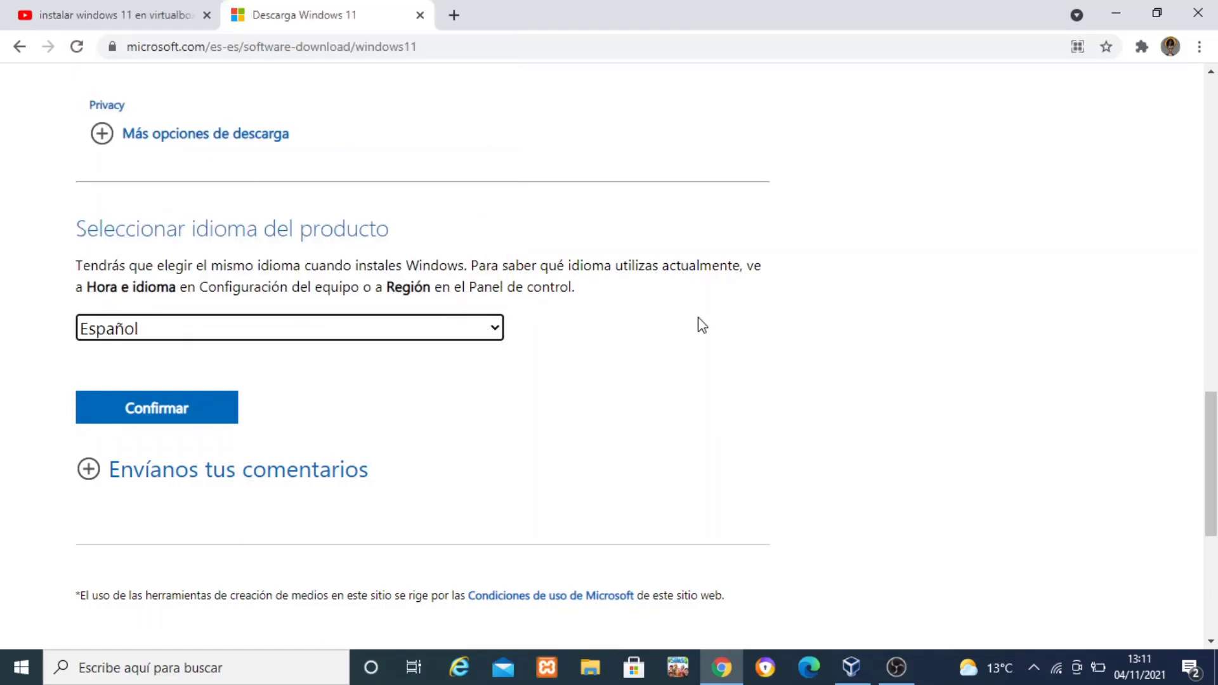
{"action": "left_click", "coordinate": [198, 412]}
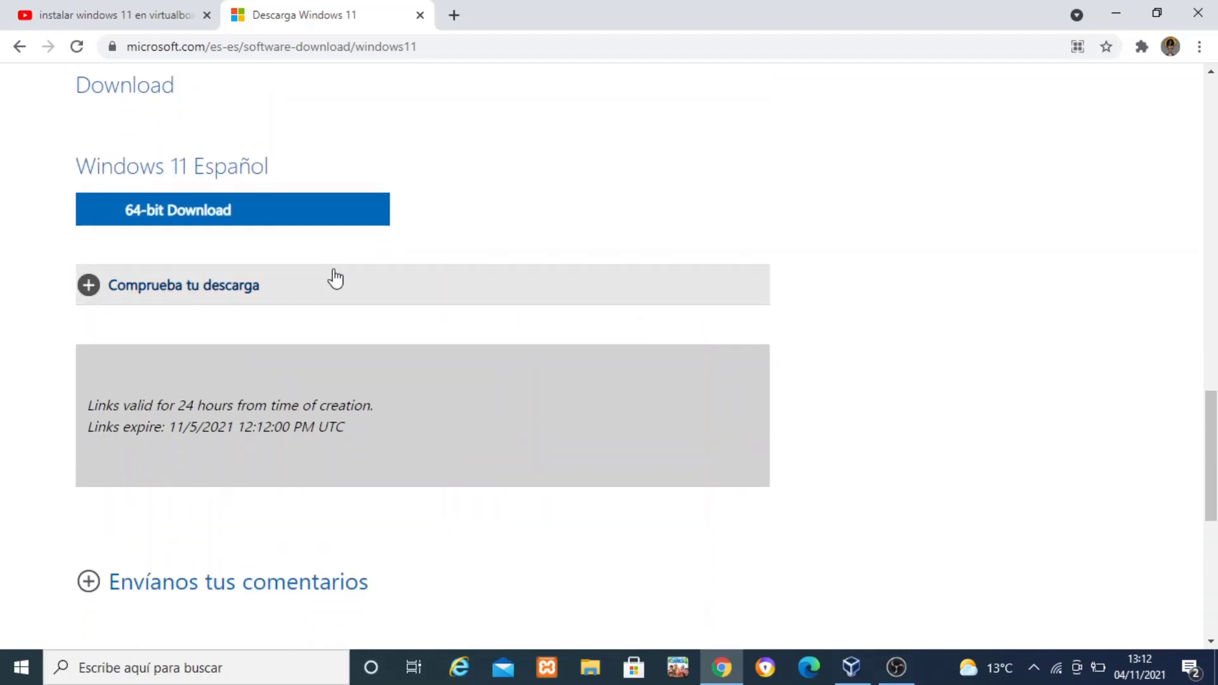
{"action": "left_click", "coordinate": [172, 211]}
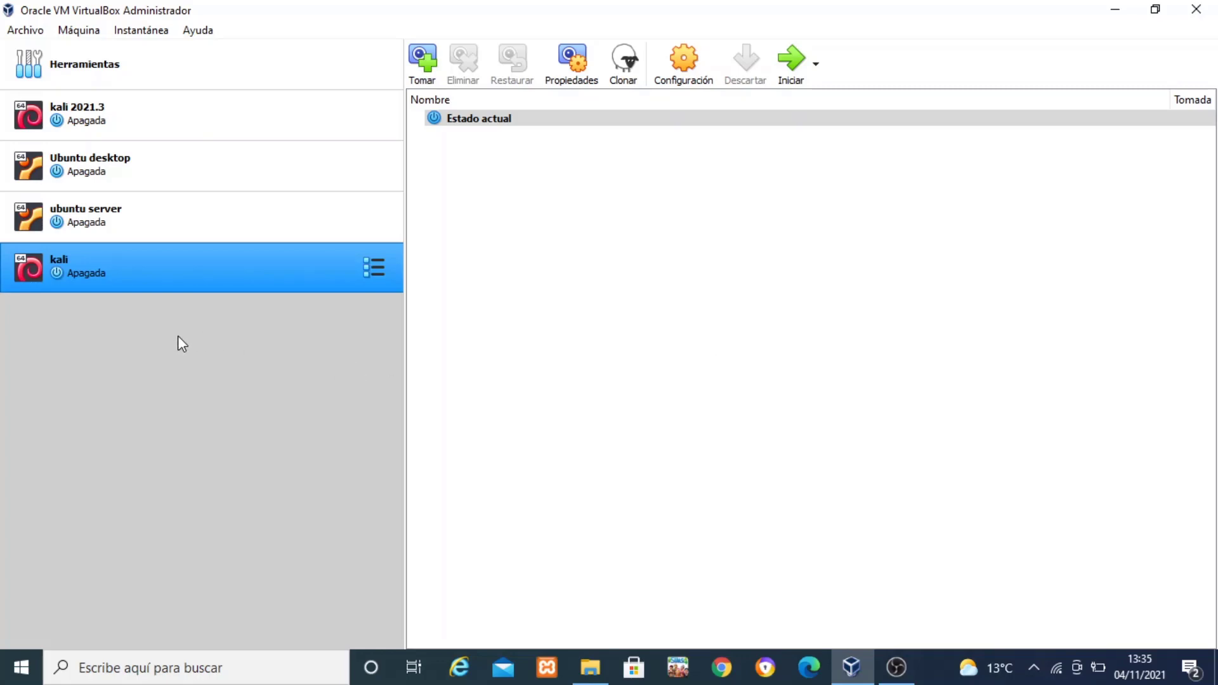
Step: In VirtualBox, start a new virtual machine named "windows 11" with type Microsoft Windows and version Other Windows (64-bit)
{"action": "left_click", "coordinate": [77, 32]}
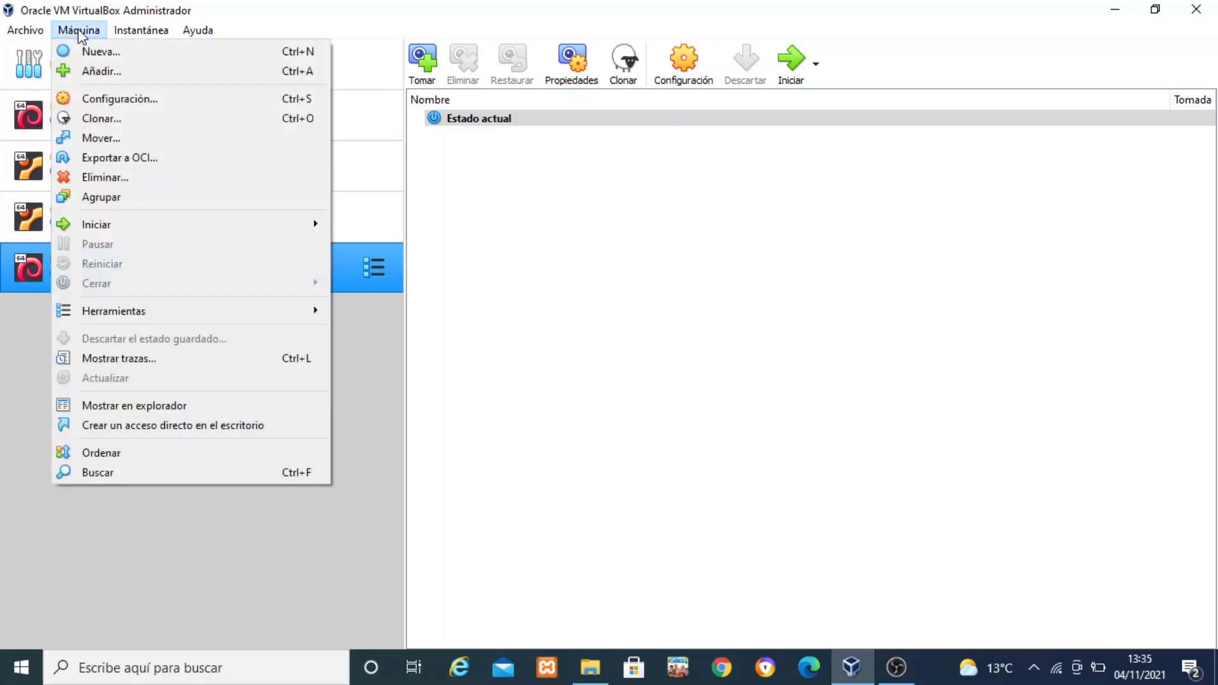
{"action": "left_click", "coordinate": [92, 52]}
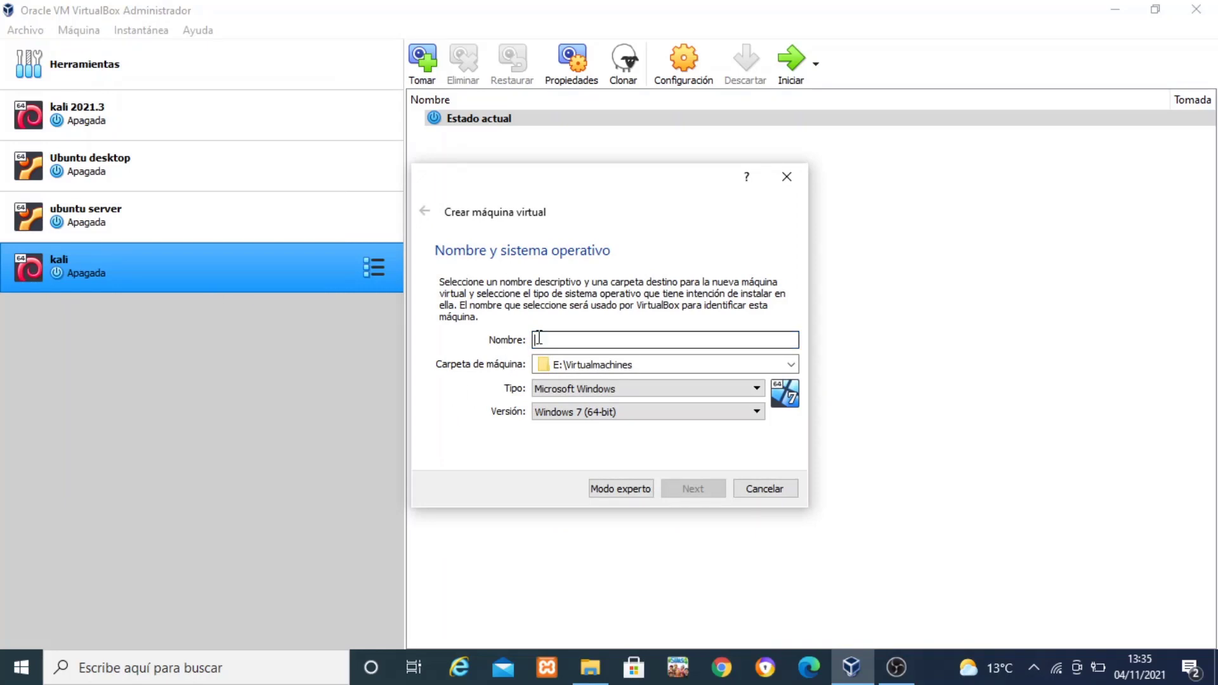
{"action": "type", "text": "windows "}
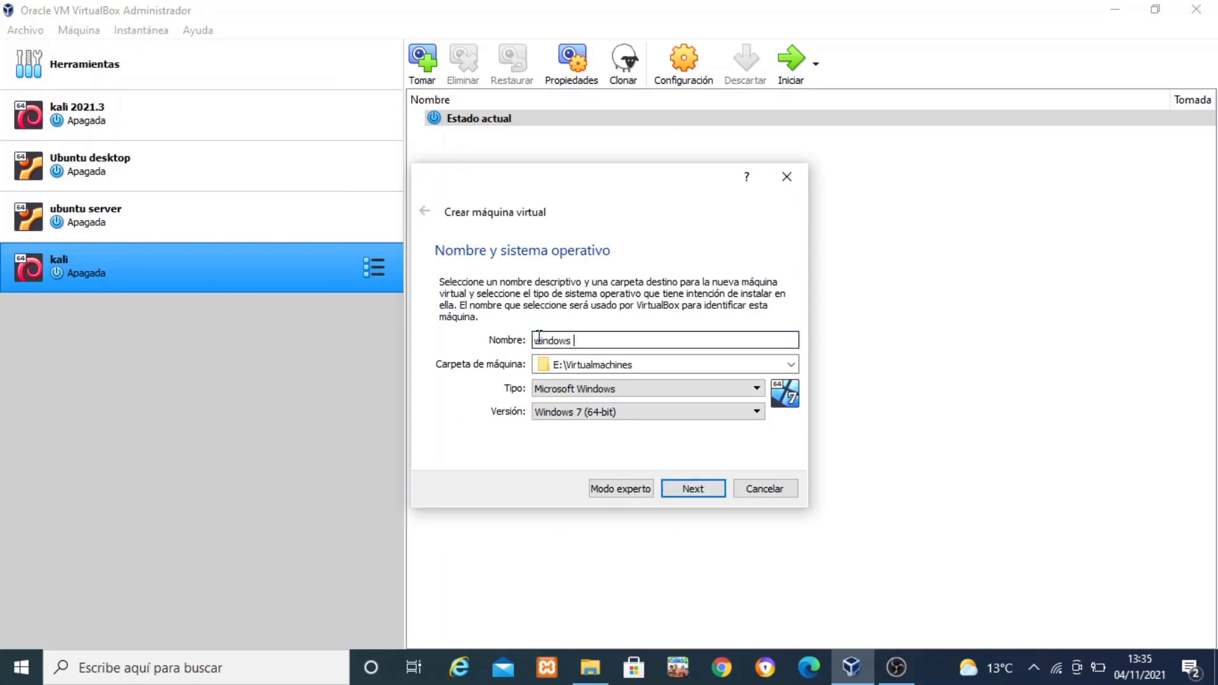
{"action": "type", "text": "11"}
{"action": "left_click", "coordinate": [600, 412]}
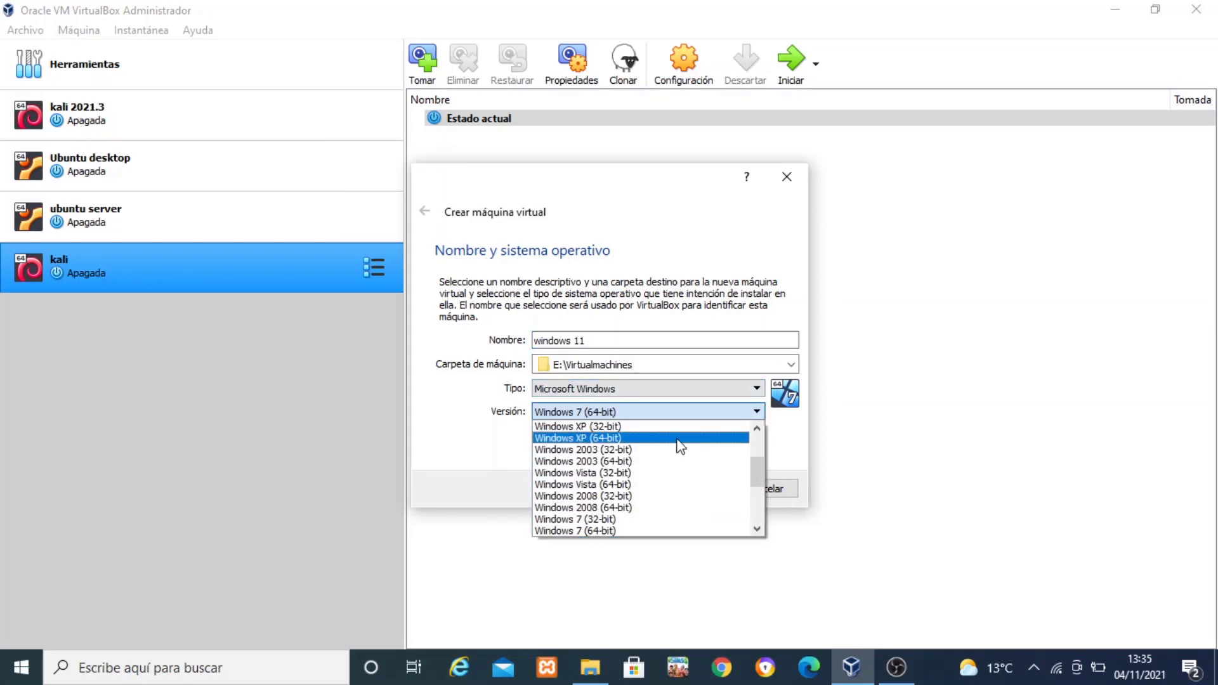
{"action": "left_click_drag", "start_coordinate": [756, 472], "coordinate": [756, 523]}
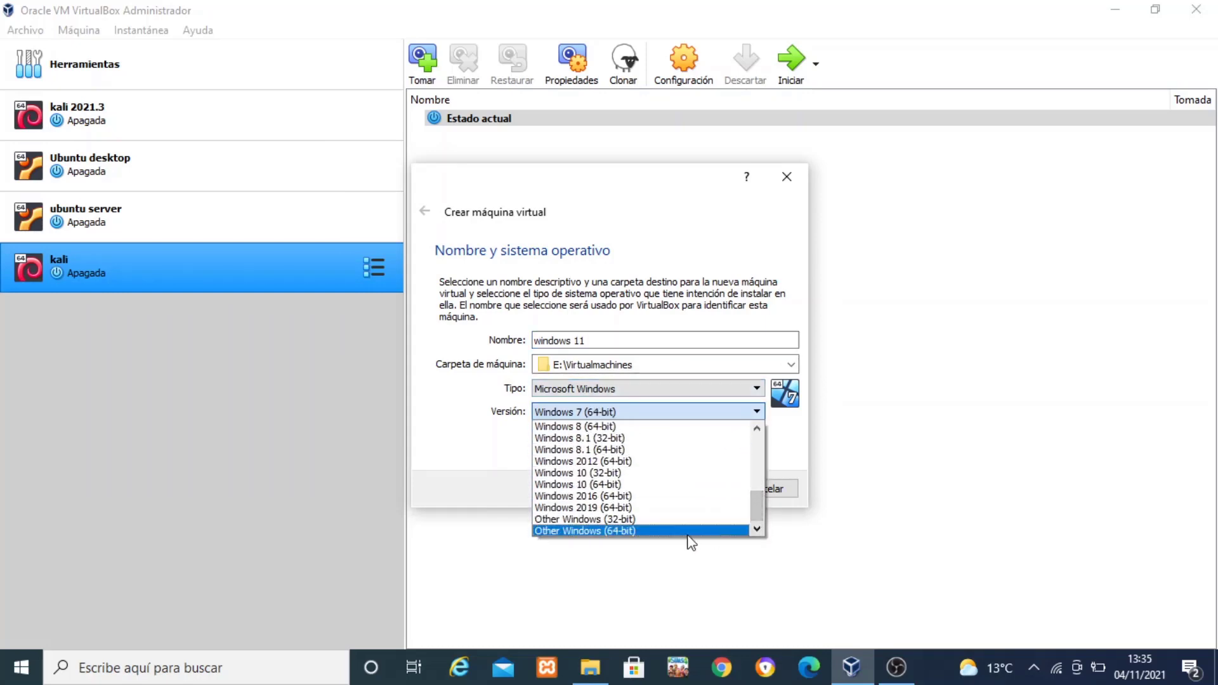
{"action": "left_click", "coordinate": [600, 531]}
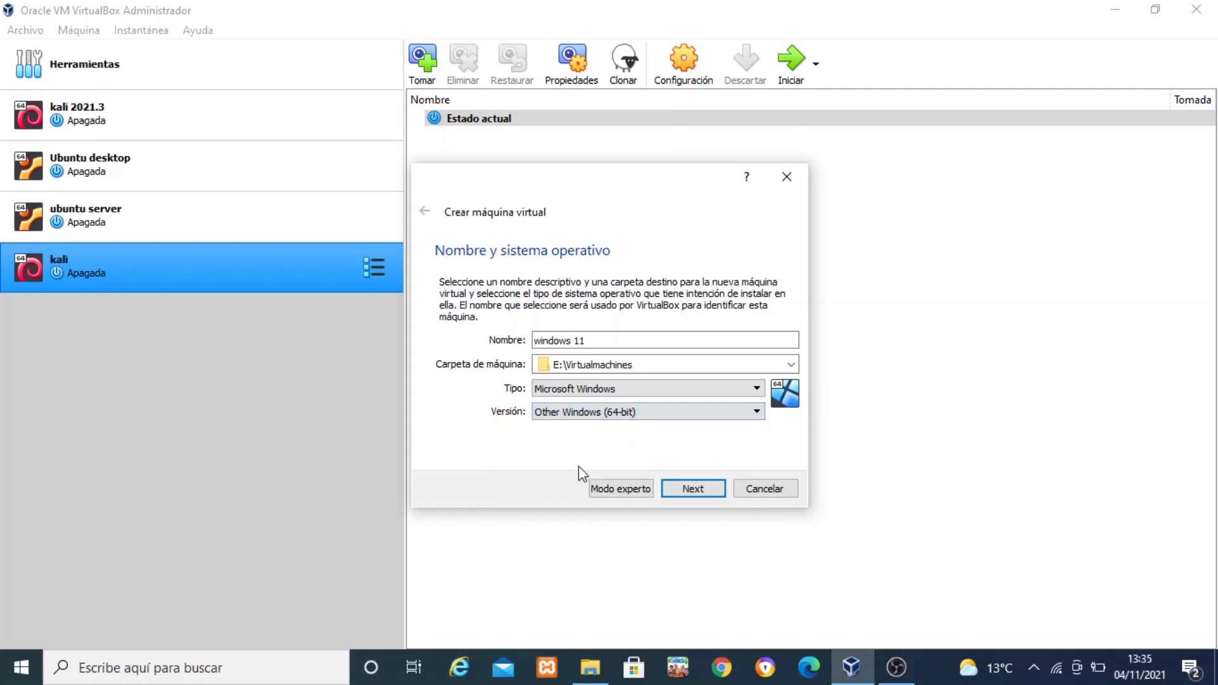
{"action": "left_click", "coordinate": [695, 488]}
Step: Allocate 4096 MB of memory to the machine and choose a new dynamically allocated VDI hard disk
{"action": "left_click_drag", "start_coordinate": [462, 344], "coordinate": [584, 351]}
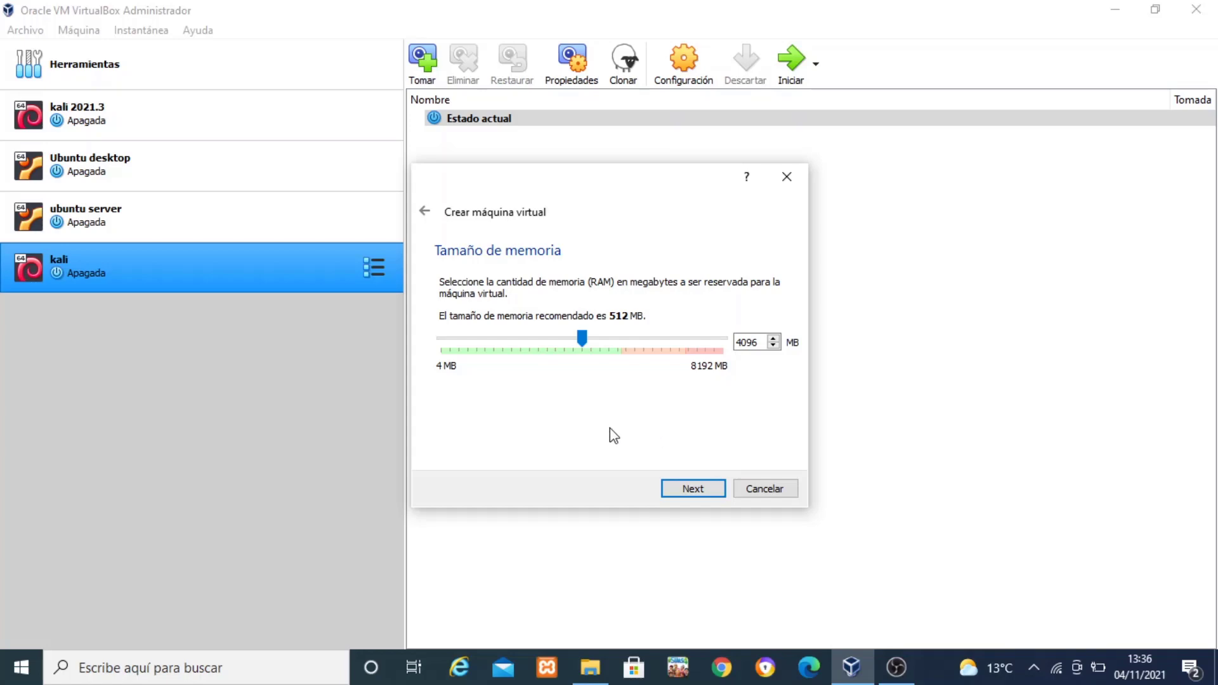
{"action": "left_click", "coordinate": [692, 489]}
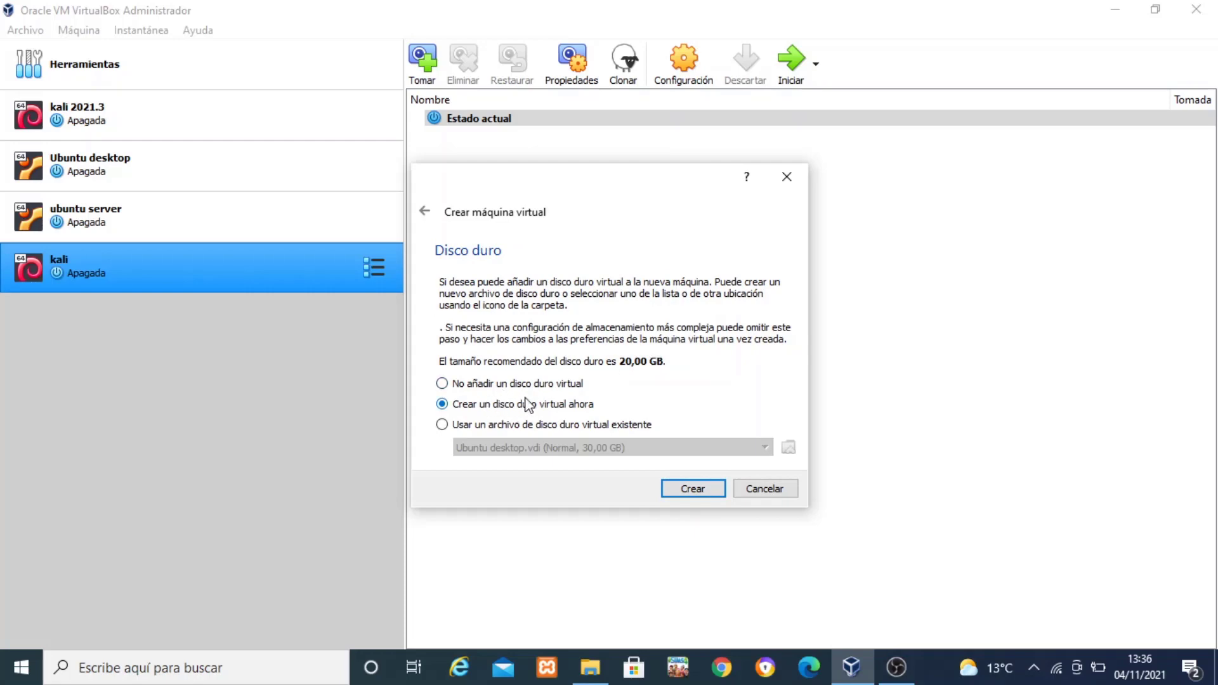
{"action": "left_click", "coordinate": [673, 489]}
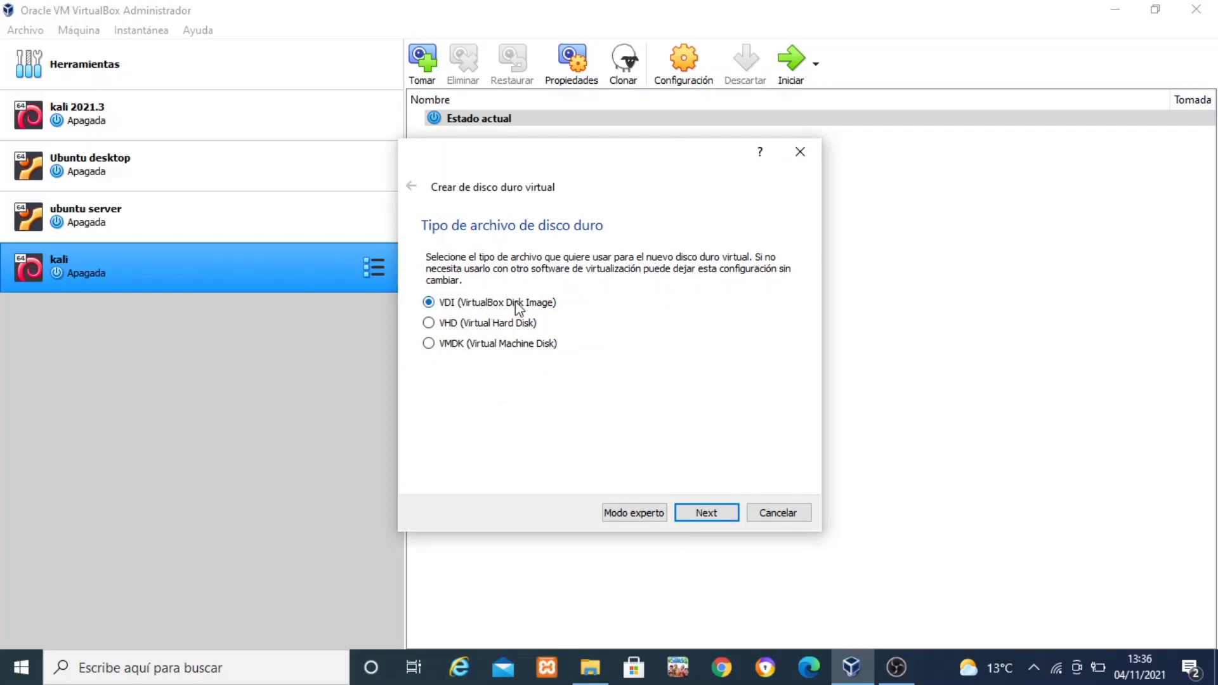
{"action": "left_click", "coordinate": [704, 513]}
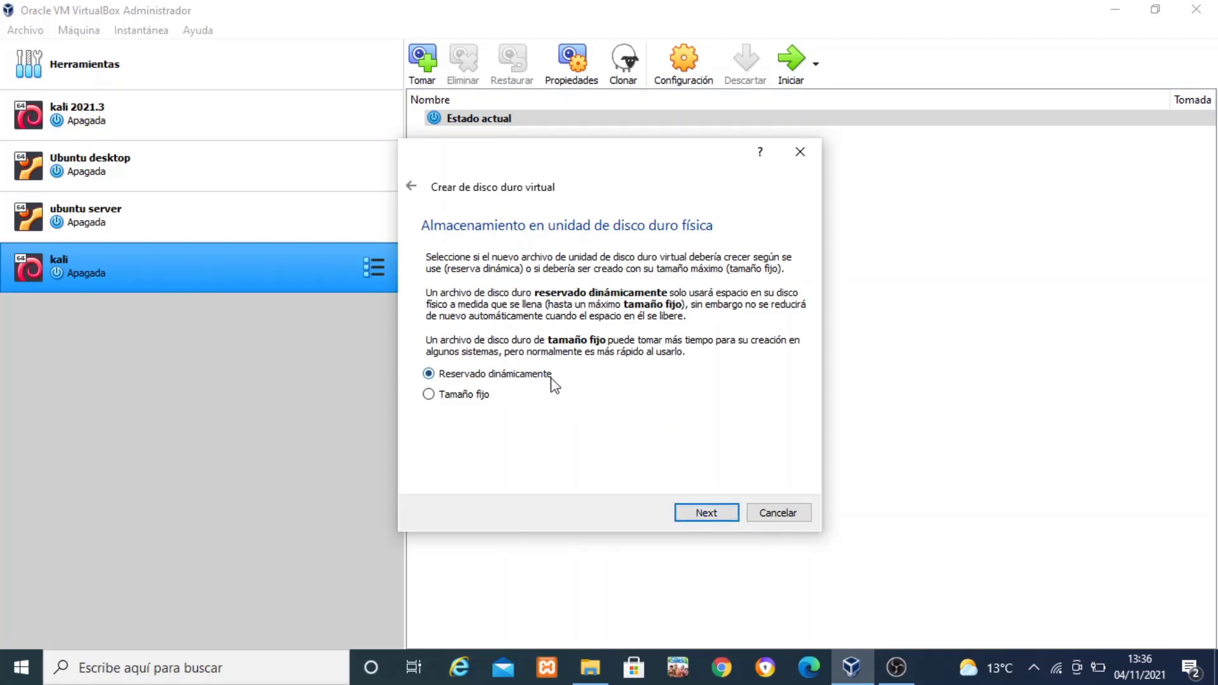
{"action": "left_click", "coordinate": [710, 516]}
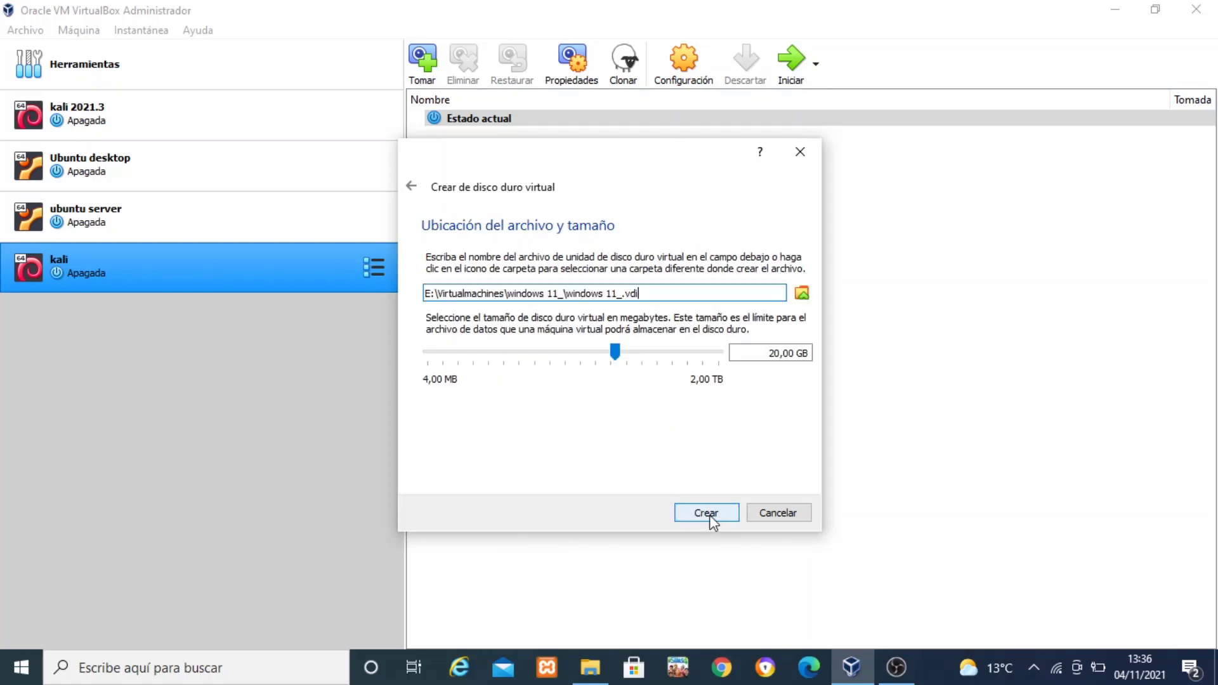
Step: Set the virtual hard disk size to 100 GB and create the disk
{"action": "double_click", "coordinate": [776, 353]}
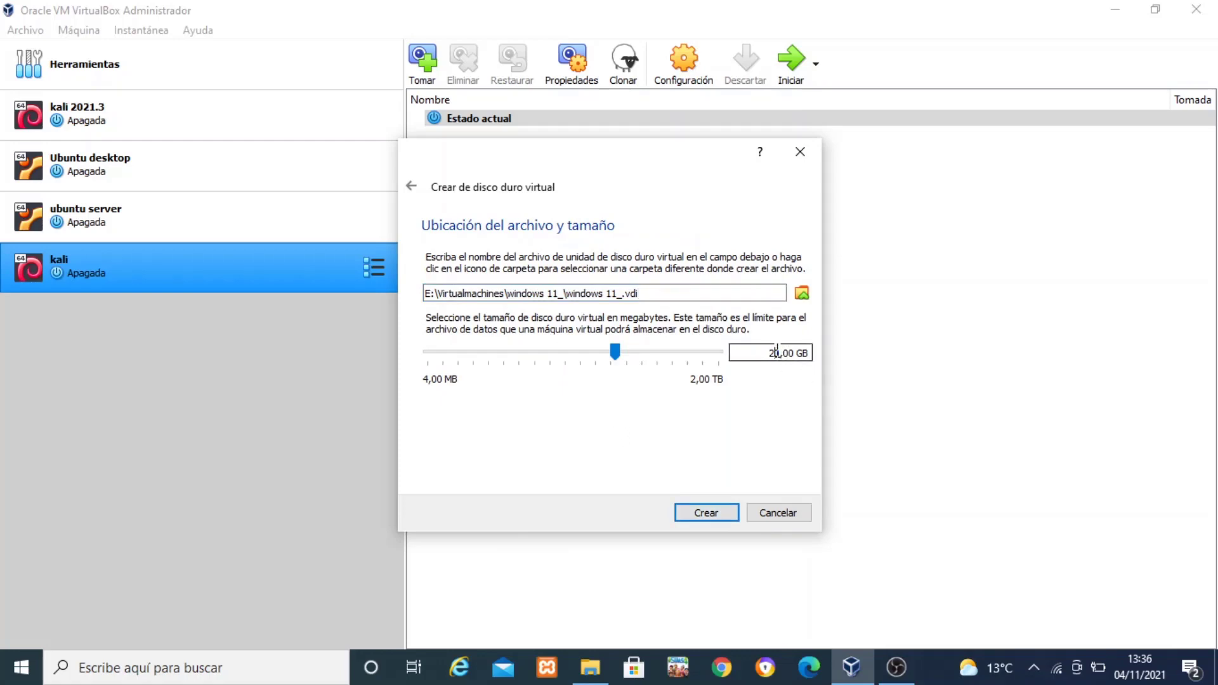
{"action": "type", "text": "10"}
{"action": "key", "text": "BackSpace"}
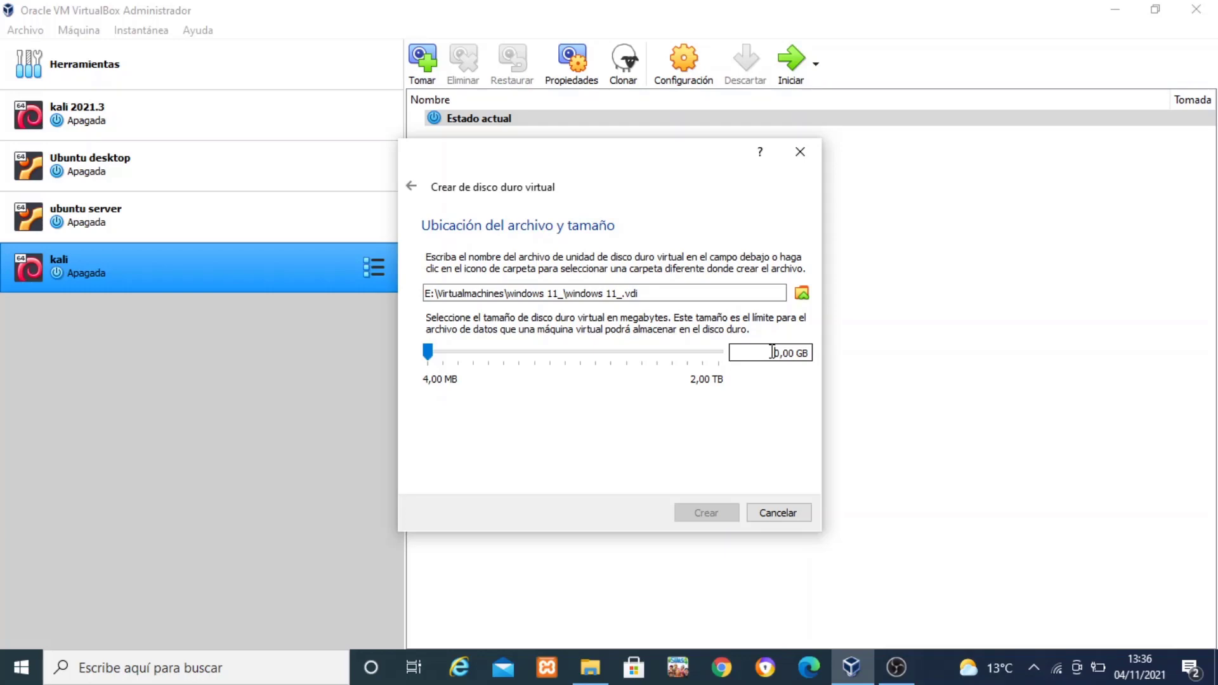
{"action": "type", "text": "10"}
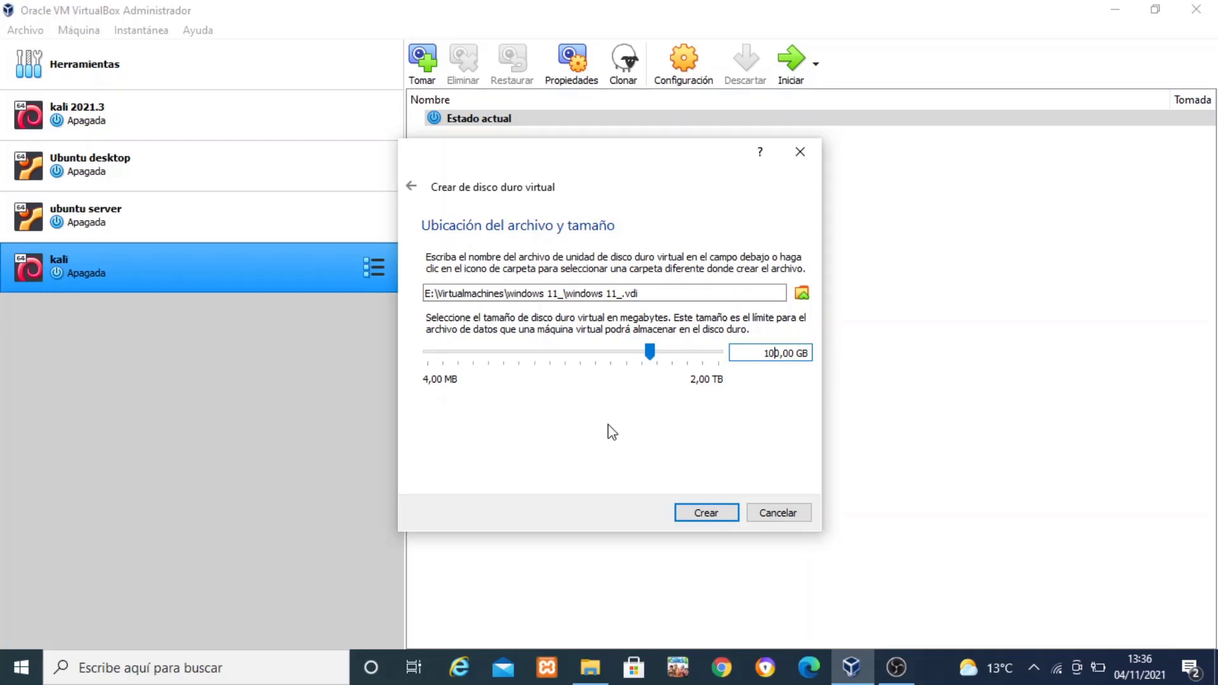
{"action": "left_click", "coordinate": [690, 514]}
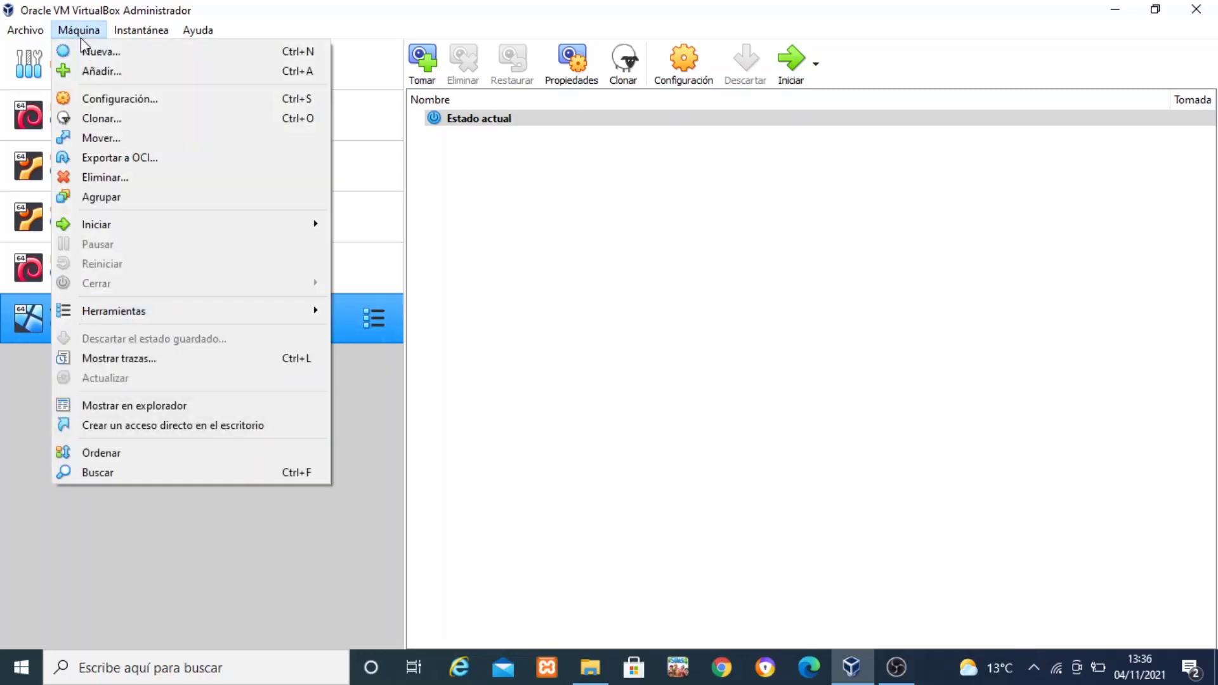
Step: In the windows 11 machine's system settings, enable EFI and the UTC hardware clock, assign 2 processors, and accept the configuration
{"action": "left_click", "coordinate": [93, 96]}
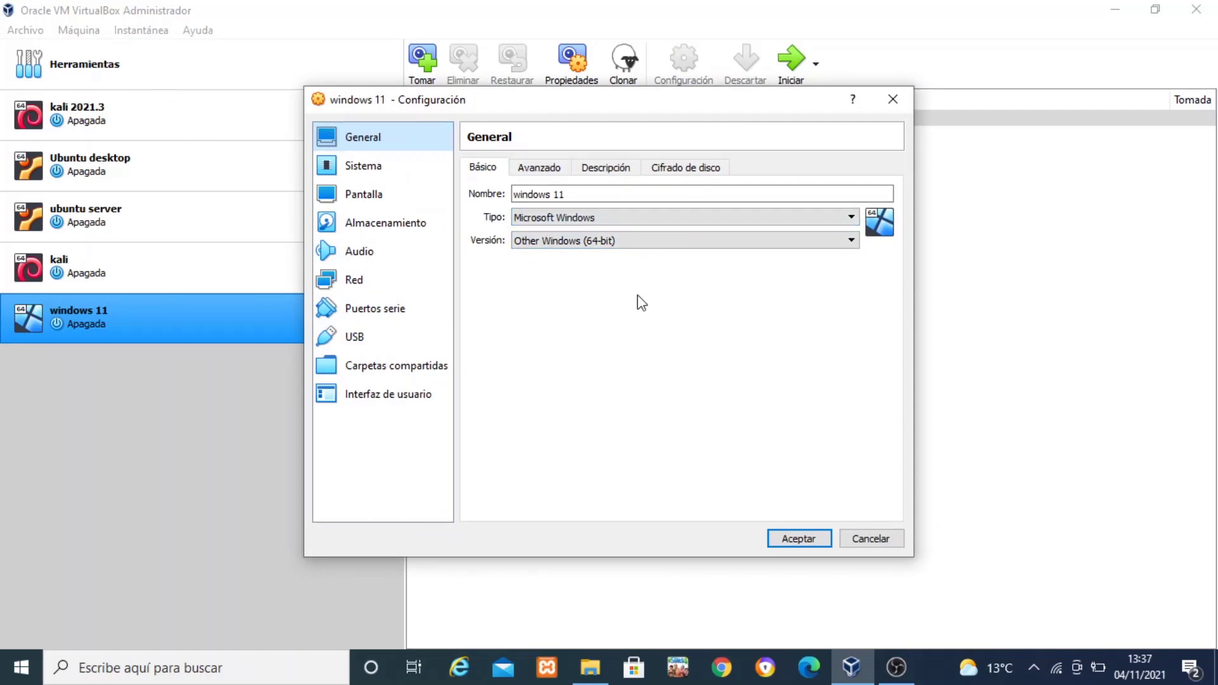
{"action": "left_click", "coordinate": [363, 167]}
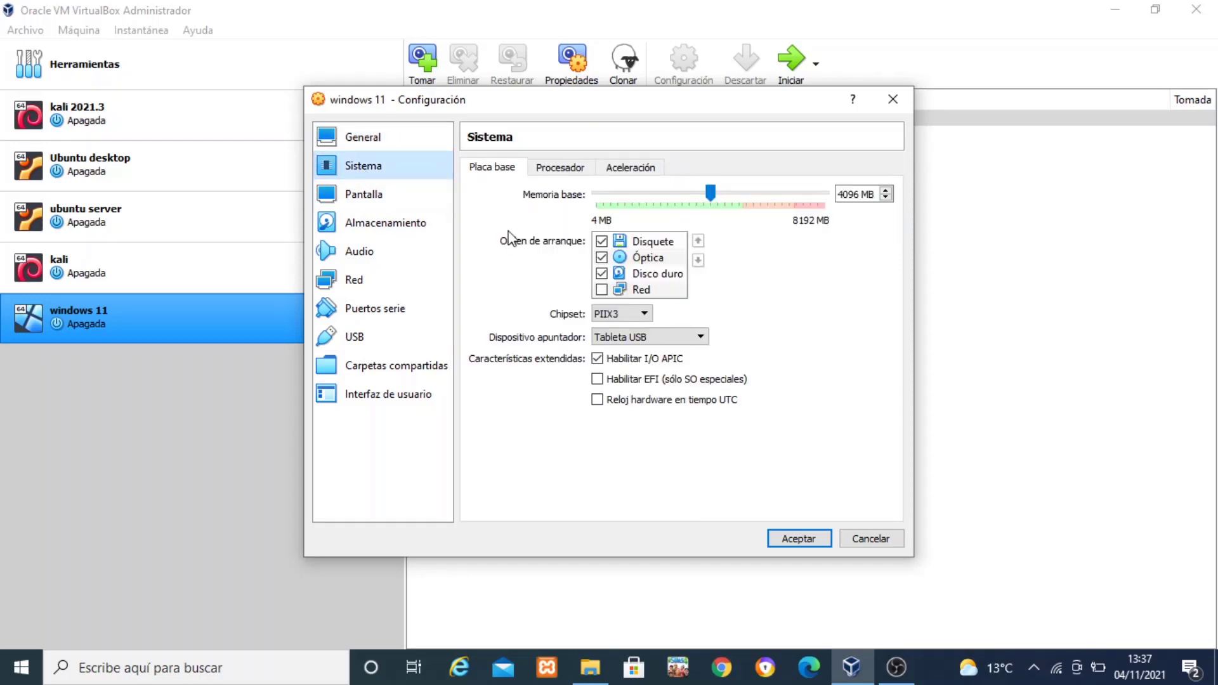
{"action": "left_click", "coordinate": [597, 380]}
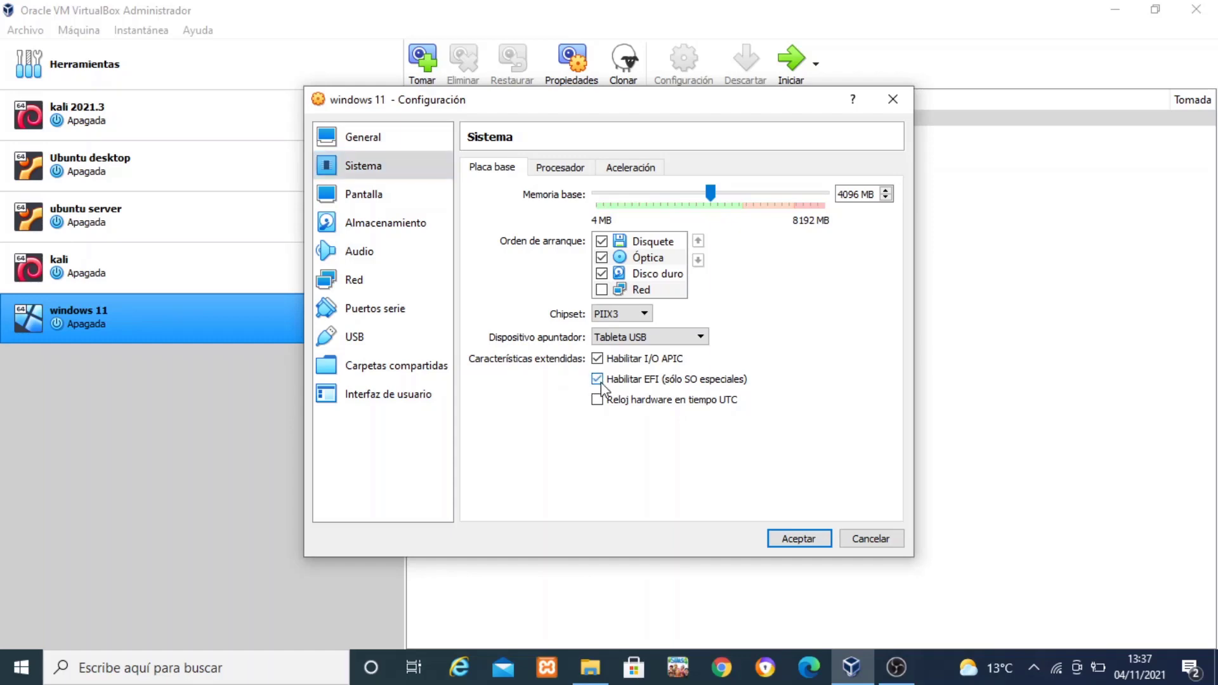
{"action": "left_click", "coordinate": [597, 400]}
{"action": "left_click", "coordinate": [543, 173]}
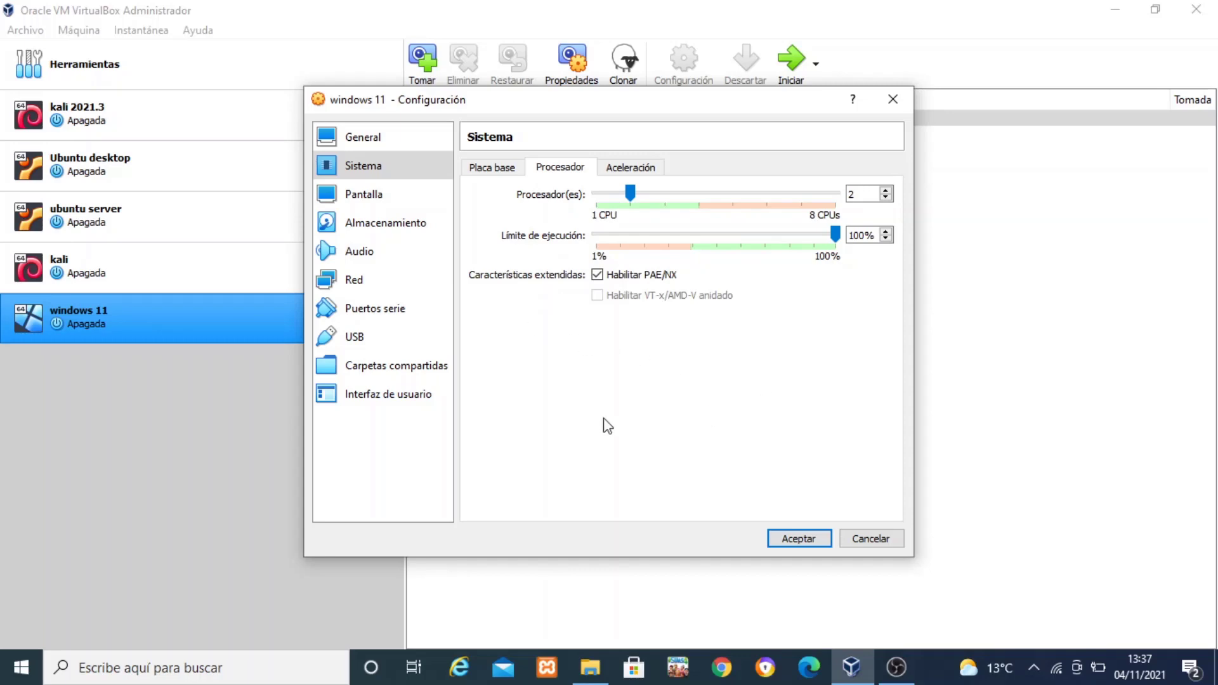
{"action": "left_click", "coordinate": [797, 539]}
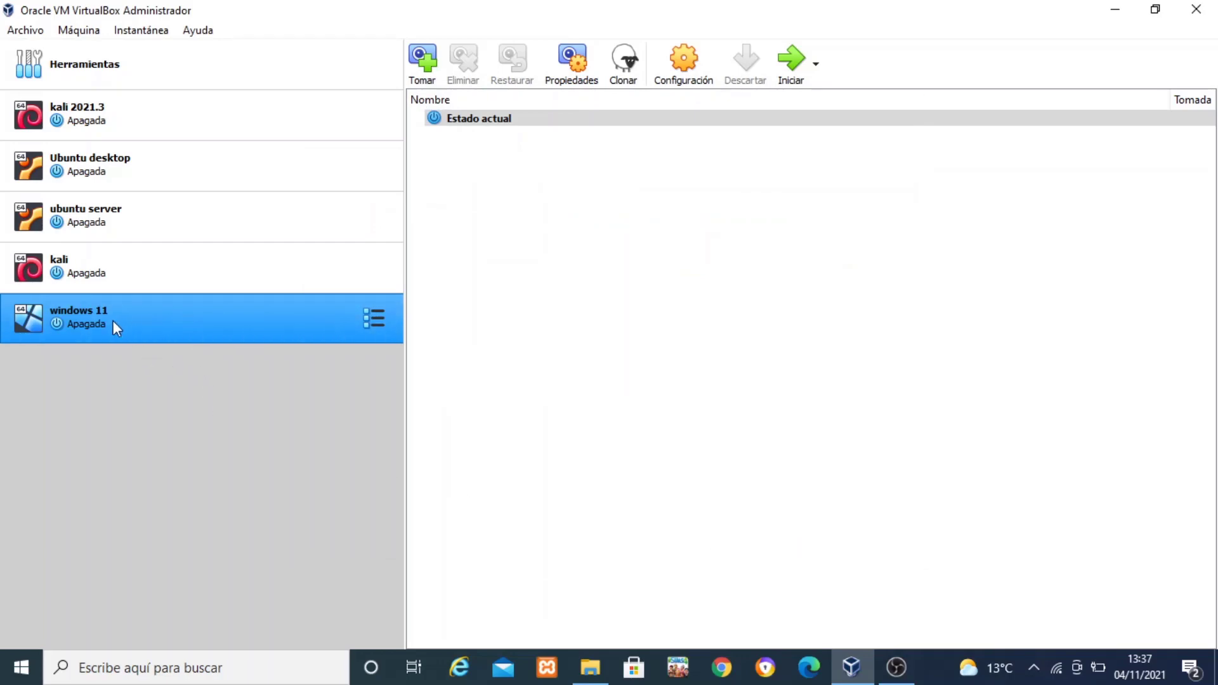
Step: Launch the windows 11 virtual machine and choose Win11_Spanish_x64.iso from Downloads as its startup disk
{"action": "double_click", "coordinate": [155, 322]}
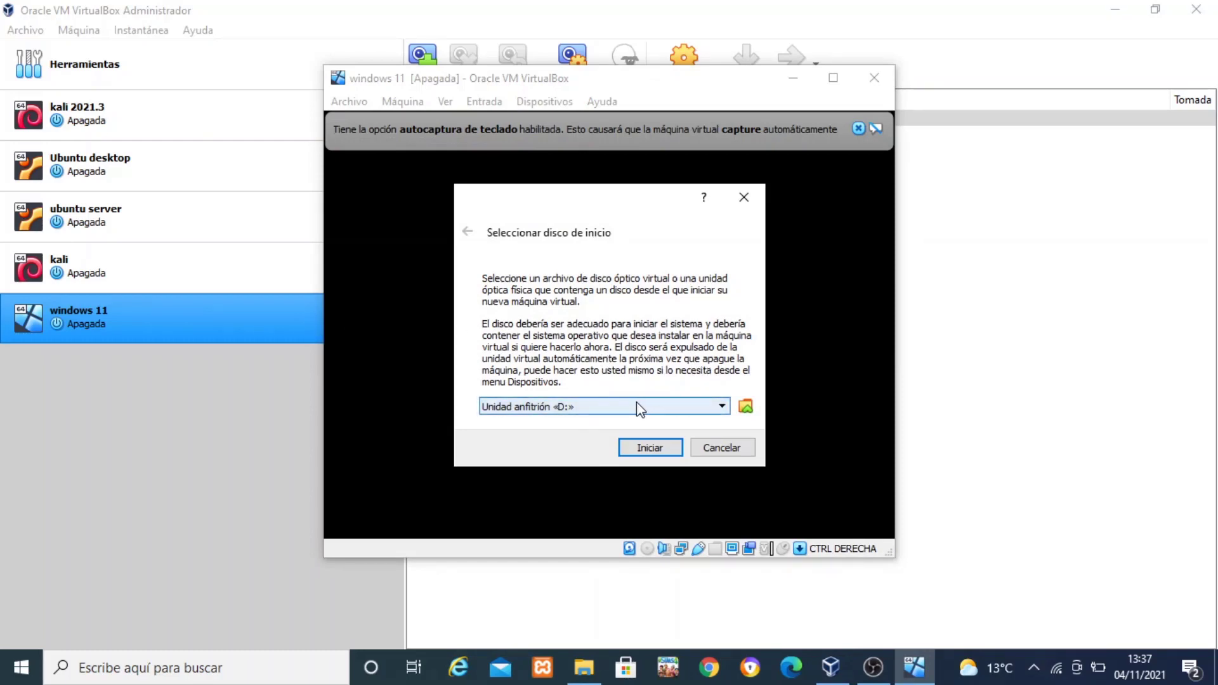
{"action": "left_click", "coordinate": [698, 407]}
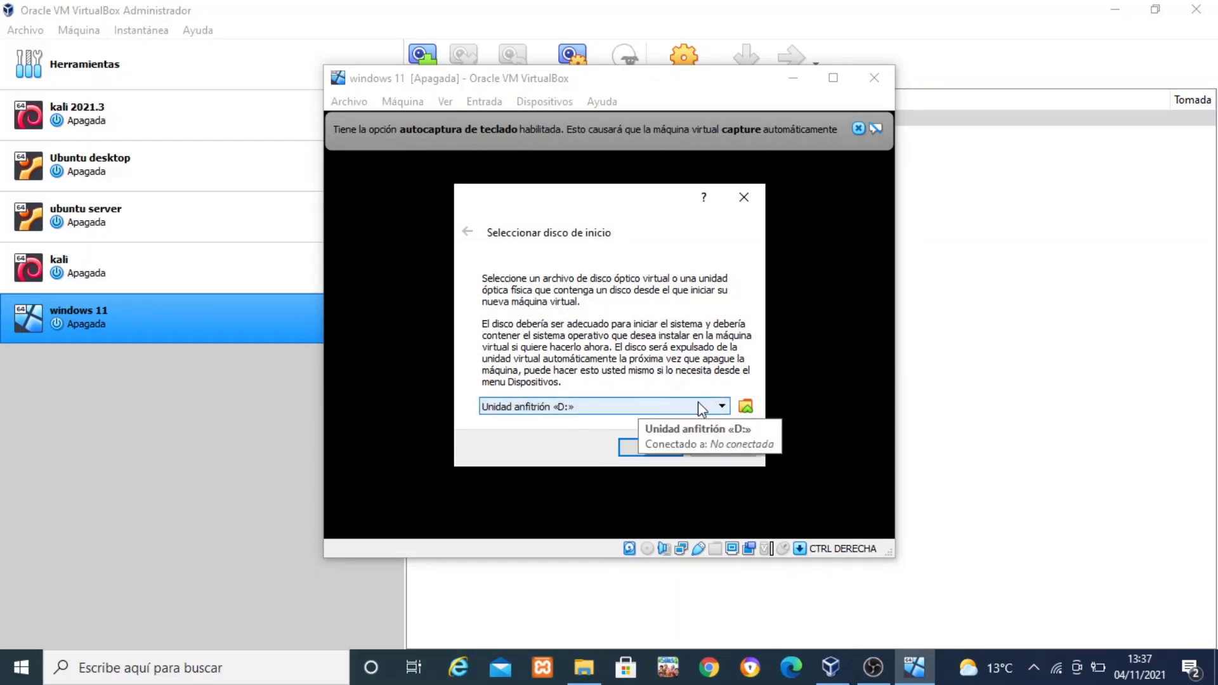
{"action": "left_click", "coordinate": [745, 407]}
{"action": "left_click", "coordinate": [746, 407]}
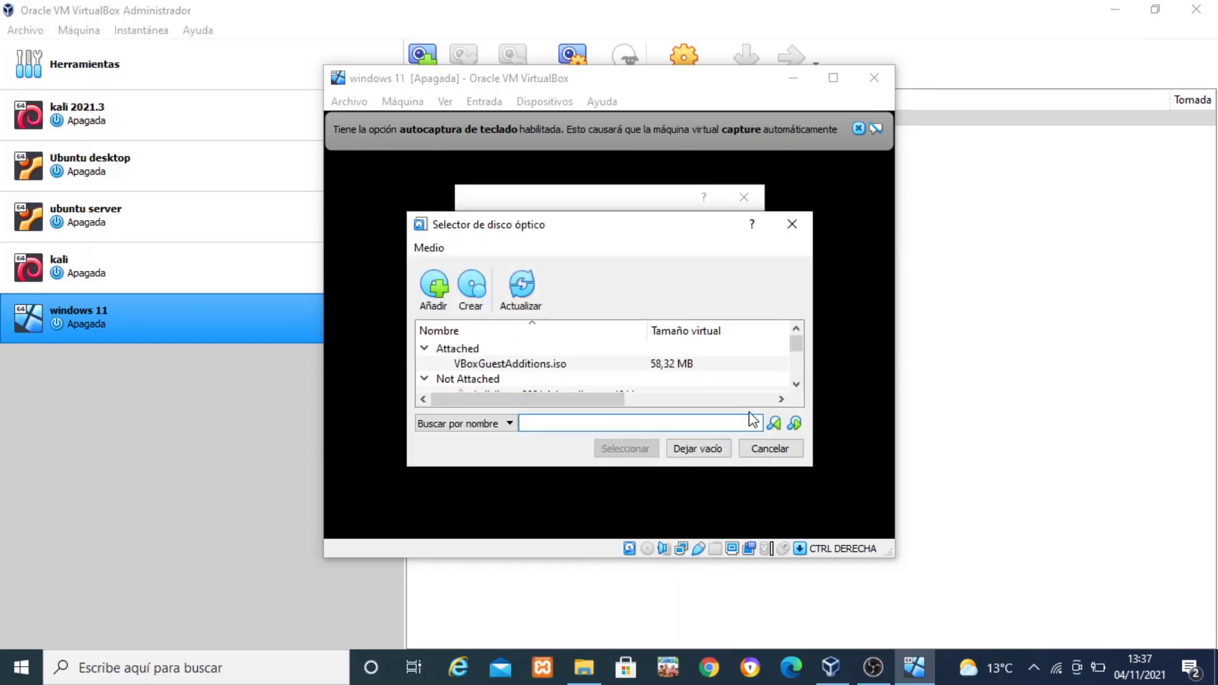
{"action": "left_click", "coordinate": [437, 307]}
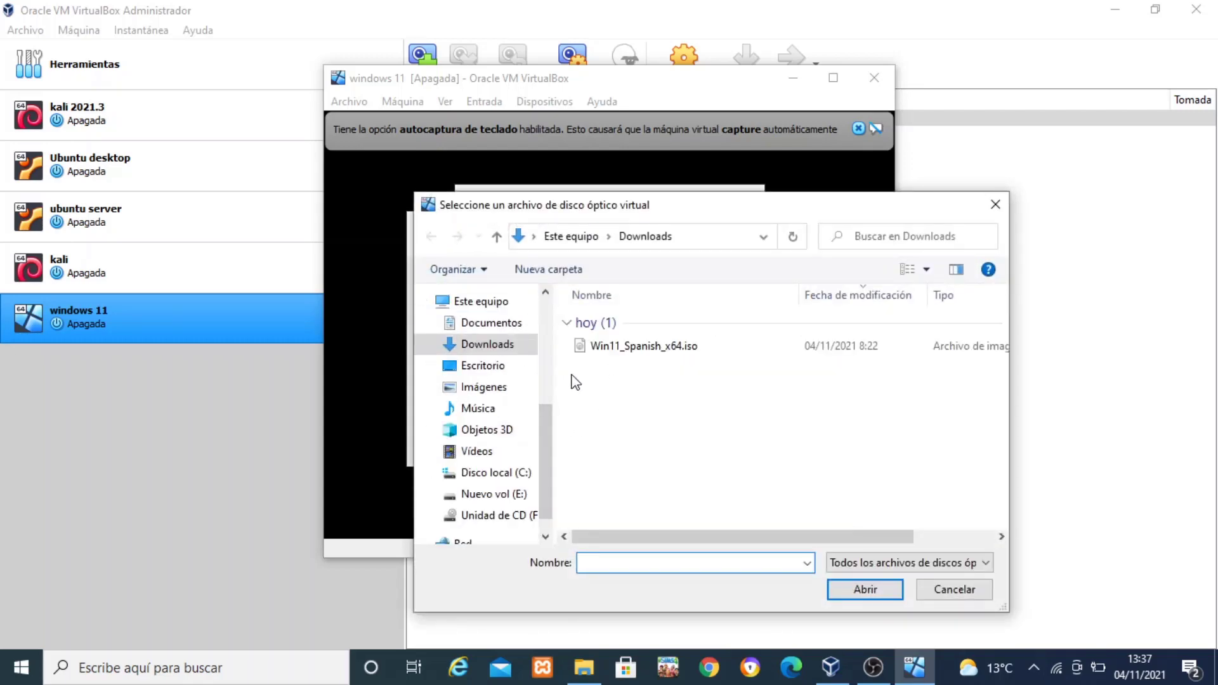
{"action": "double_click", "coordinate": [611, 347]}
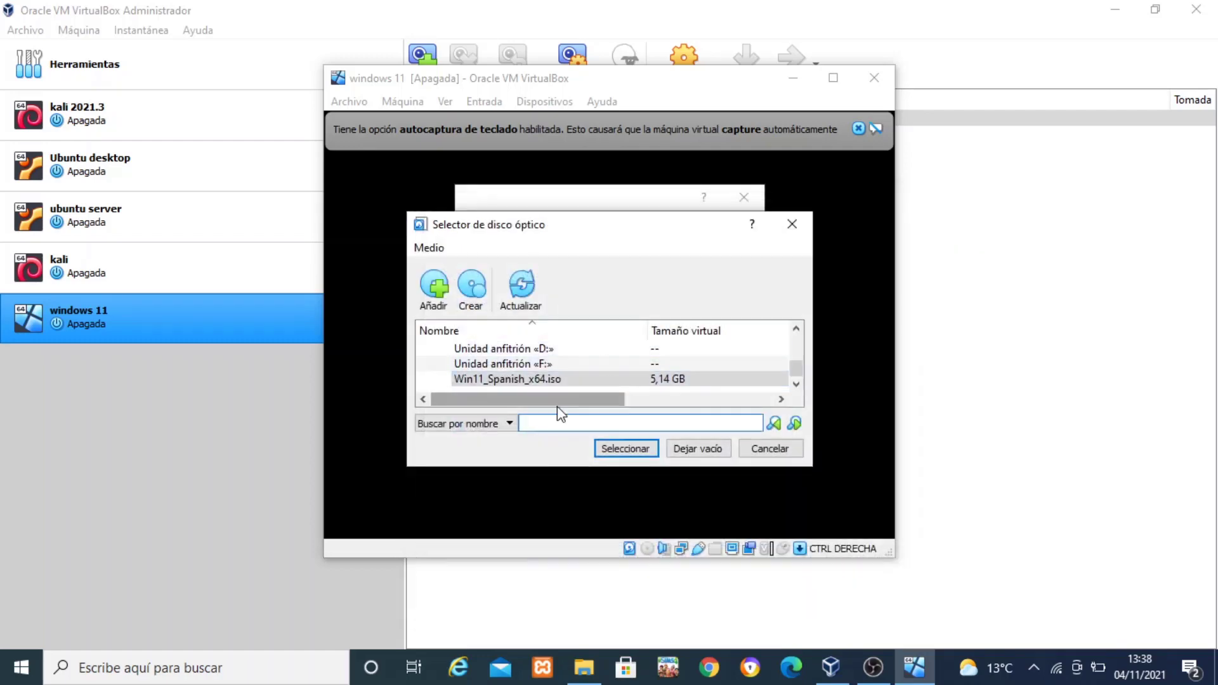
{"action": "left_click", "coordinate": [602, 448]}
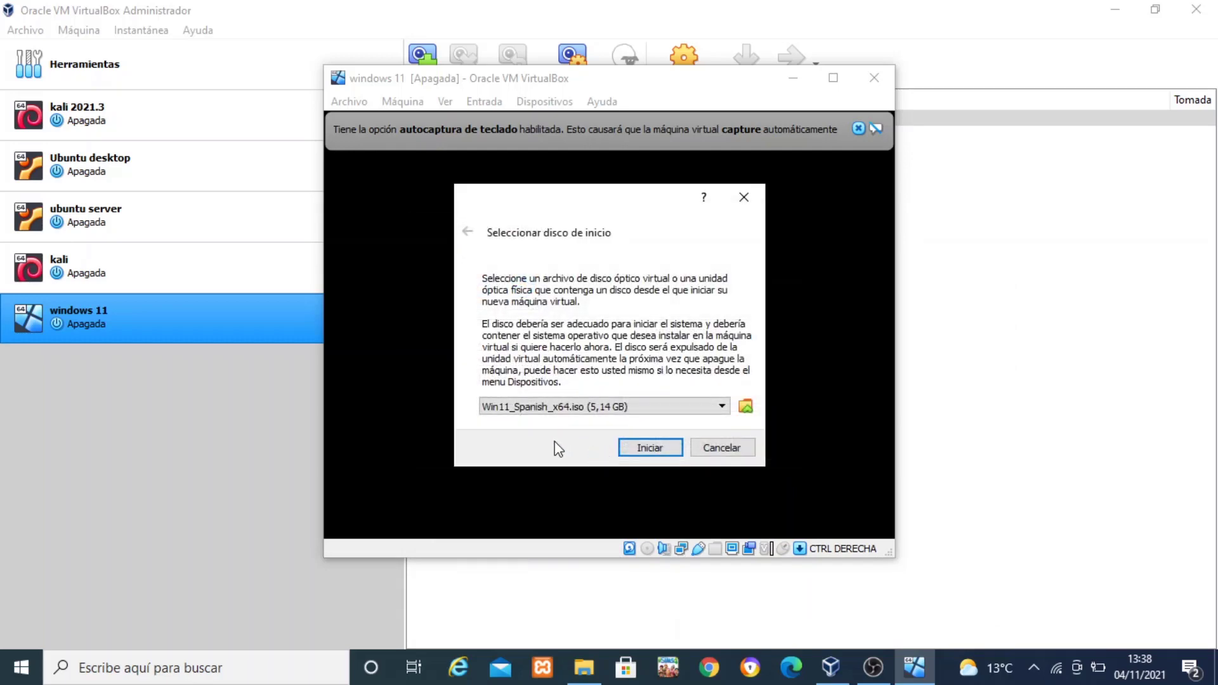
Step: Start the machine from the selected ISO, maximize its window, and boot into Windows Setup
{"action": "left_click", "coordinate": [631, 448]}
{"action": "left_click", "coordinate": [857, 130]}
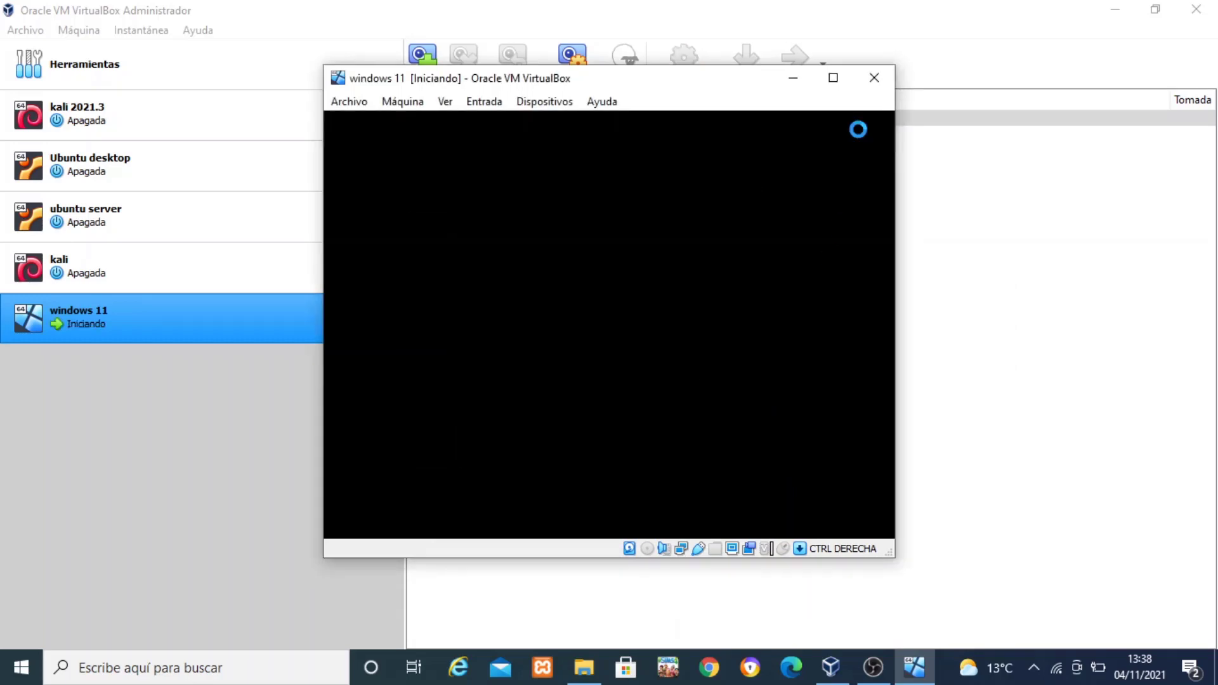
{"action": "left_click", "coordinate": [835, 82]}
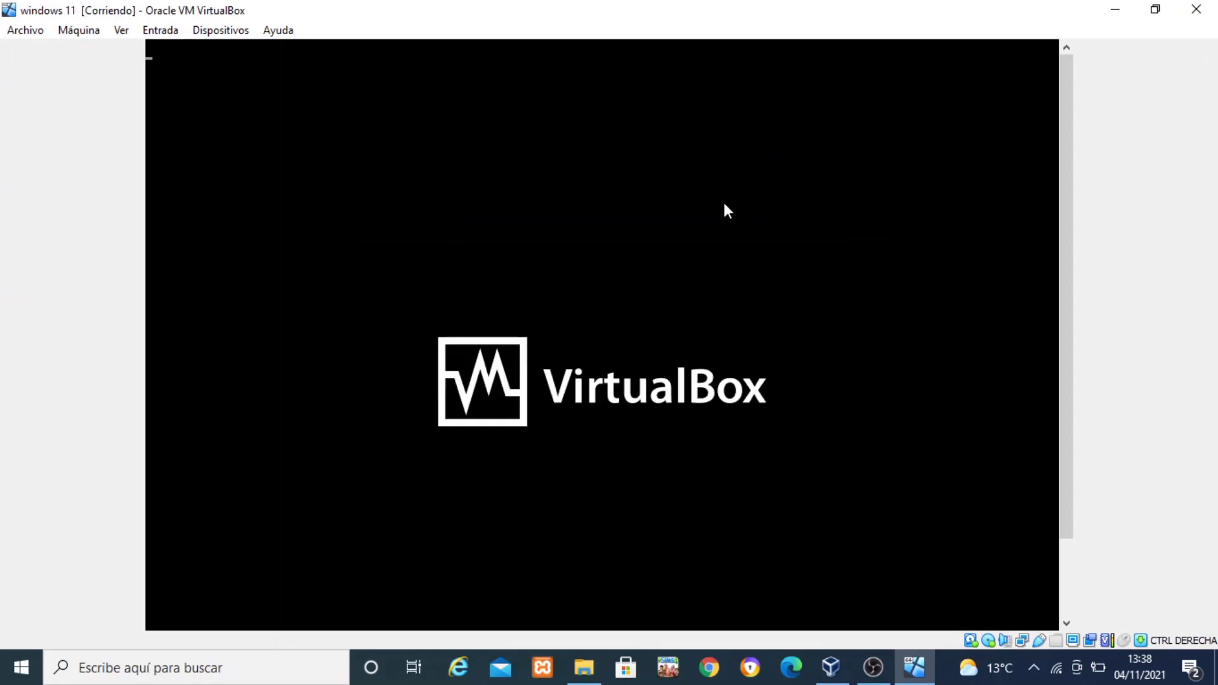
{"action": "key", "text": "Return"}
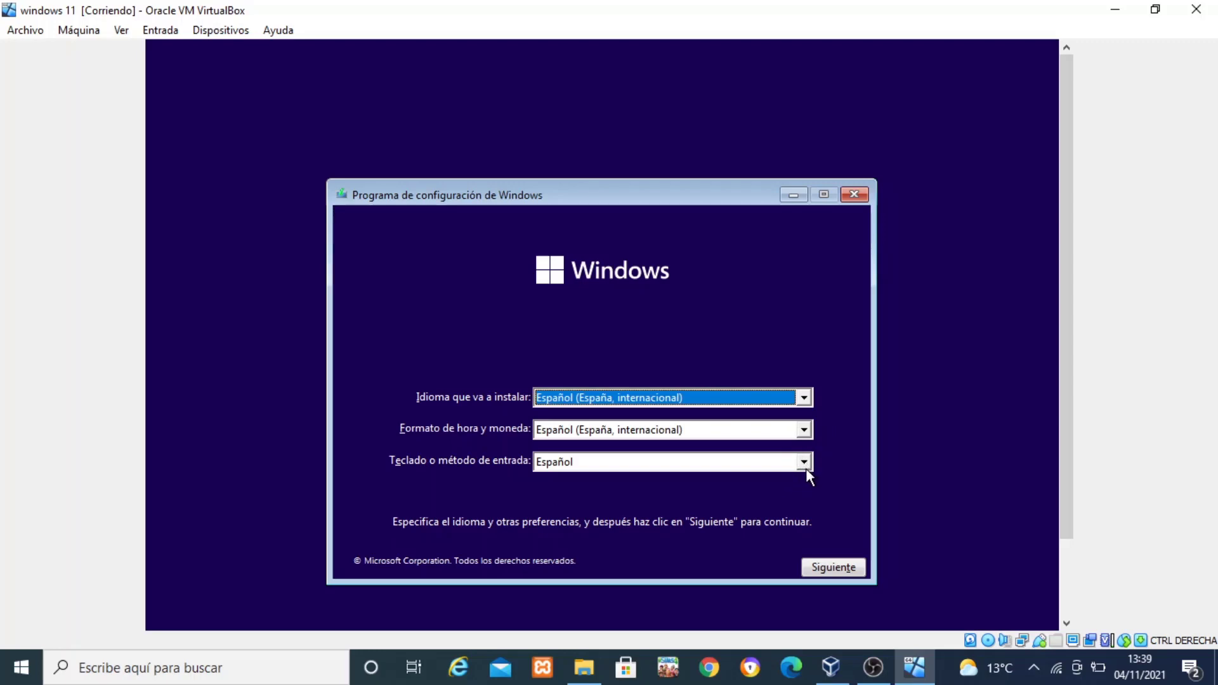
Step: Begin the Windows installation with the default Spanish settings and no product key, selecting the Windows 11 Pro edition
{"action": "left_click", "coordinate": [824, 567]}
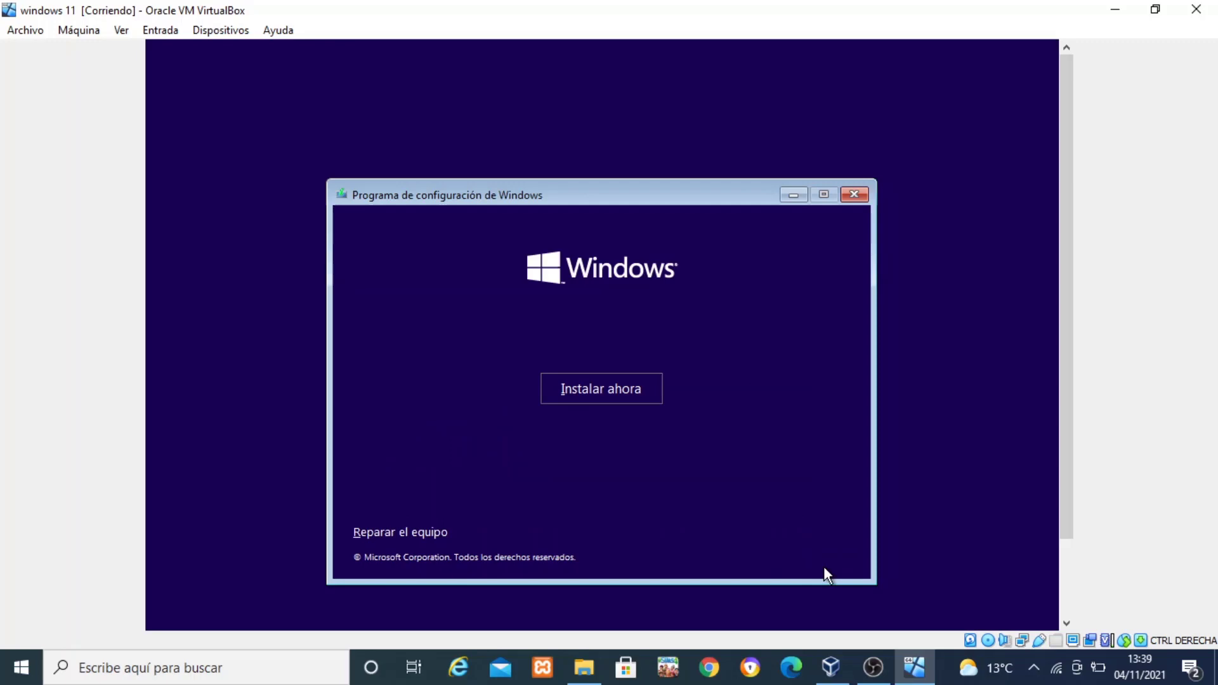
{"action": "left_click", "coordinate": [600, 390]}
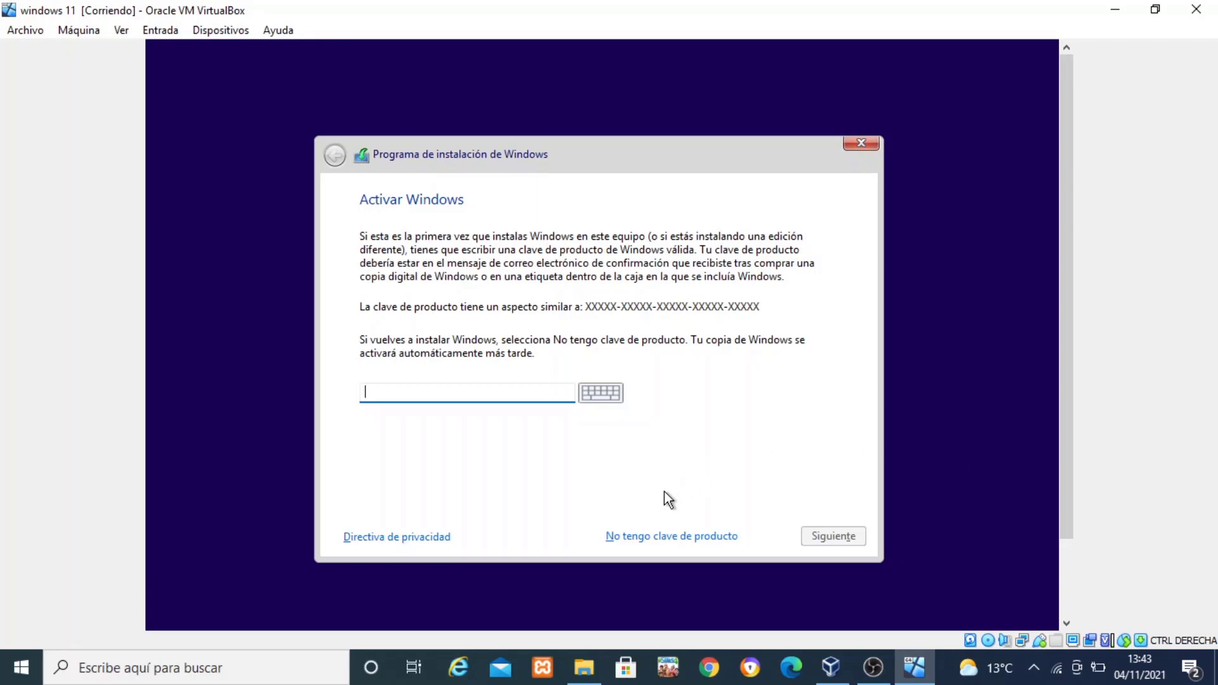
{"action": "left_click", "coordinate": [642, 540]}
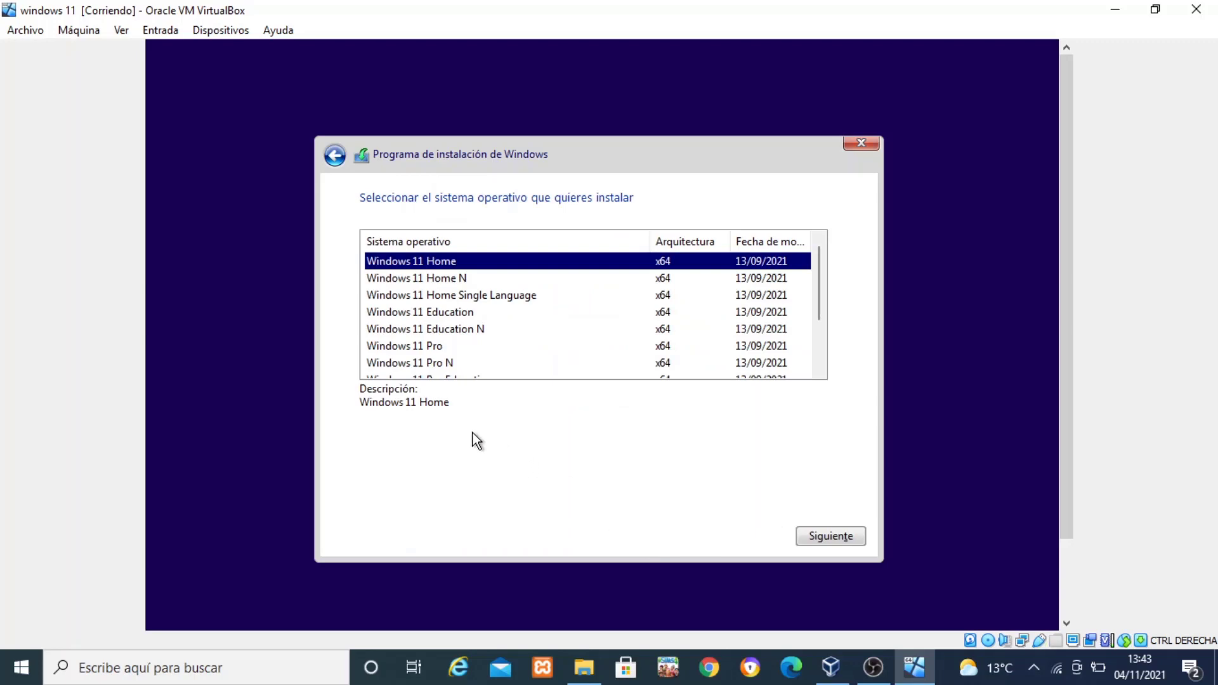
{"action": "left_click", "coordinate": [415, 348]}
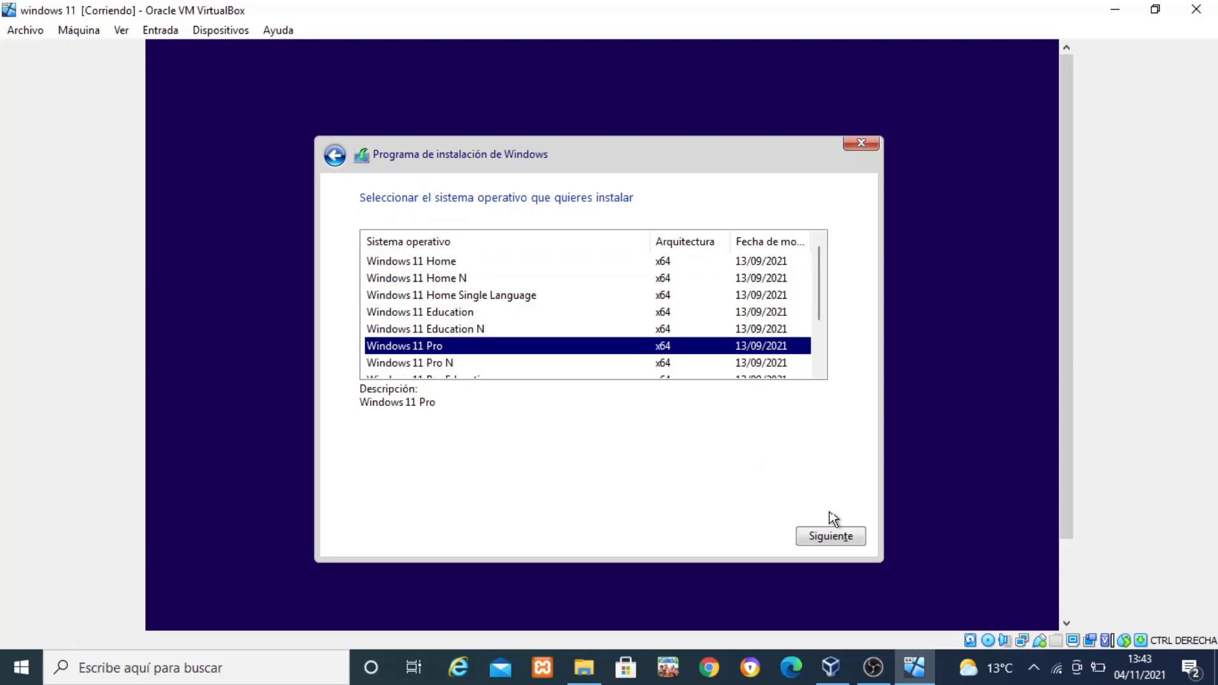
{"action": "left_click", "coordinate": [823, 533]}
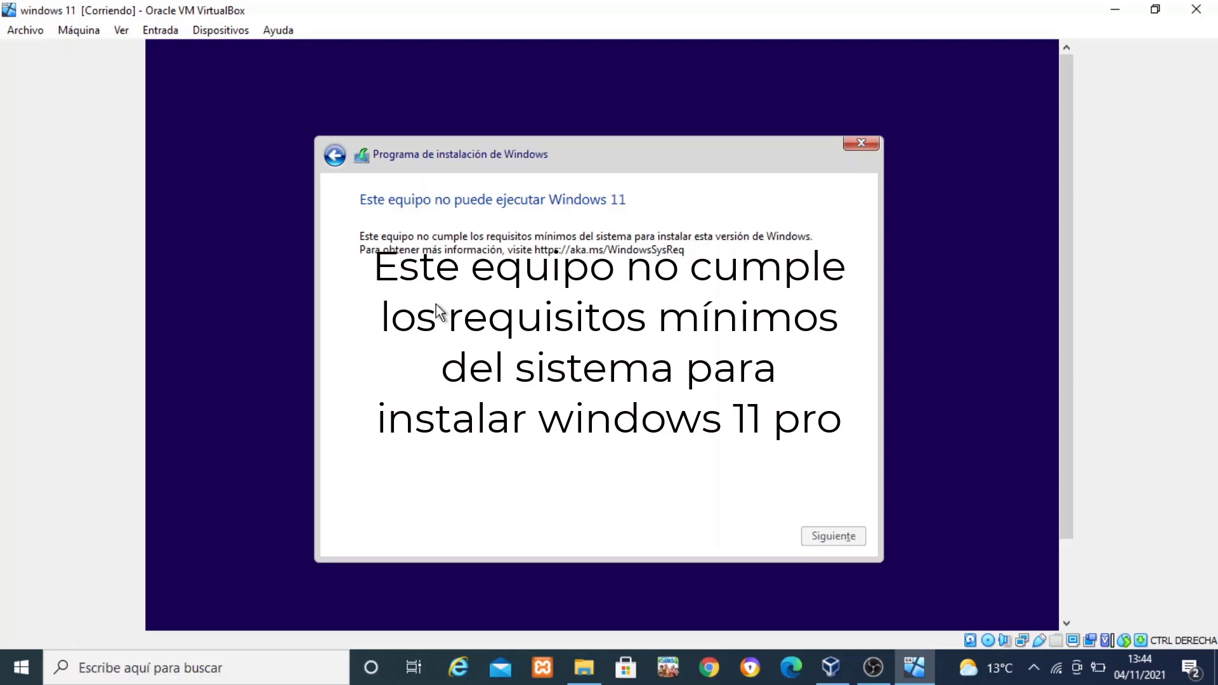
Step: Return to the previous setup page and open the Registry Editor by running regedit in a command prompt
{"action": "left_click", "coordinate": [340, 158]}
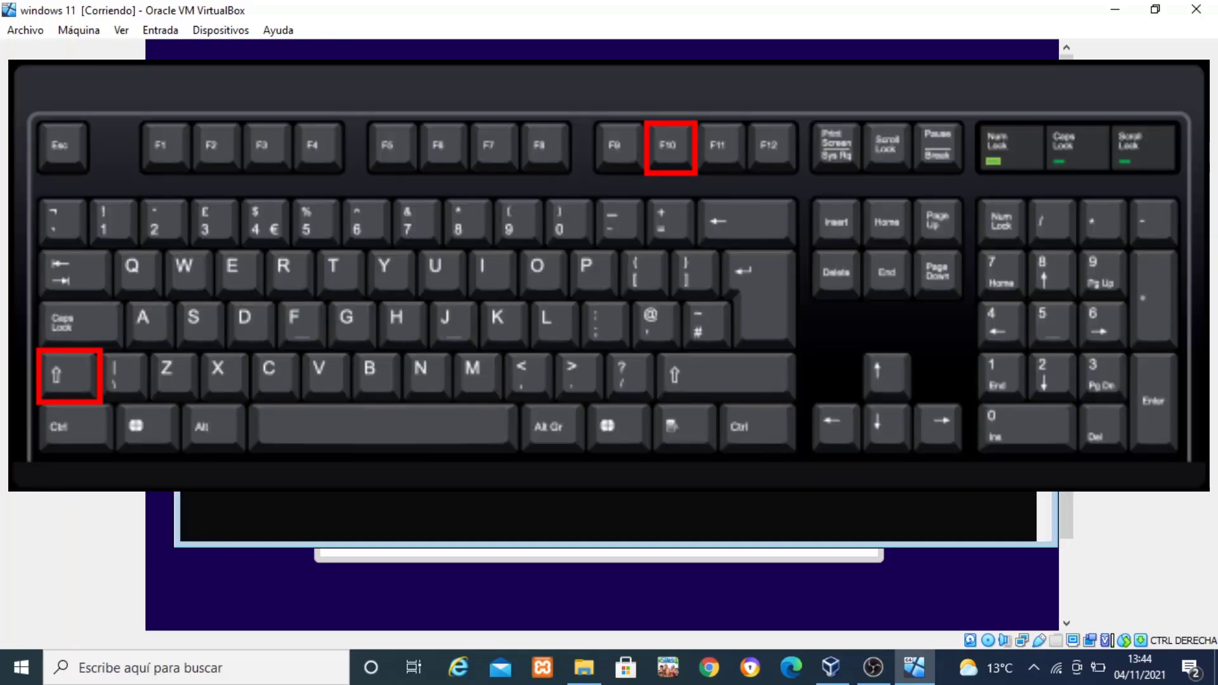
{"action": "key", "text": "shift+F10"}
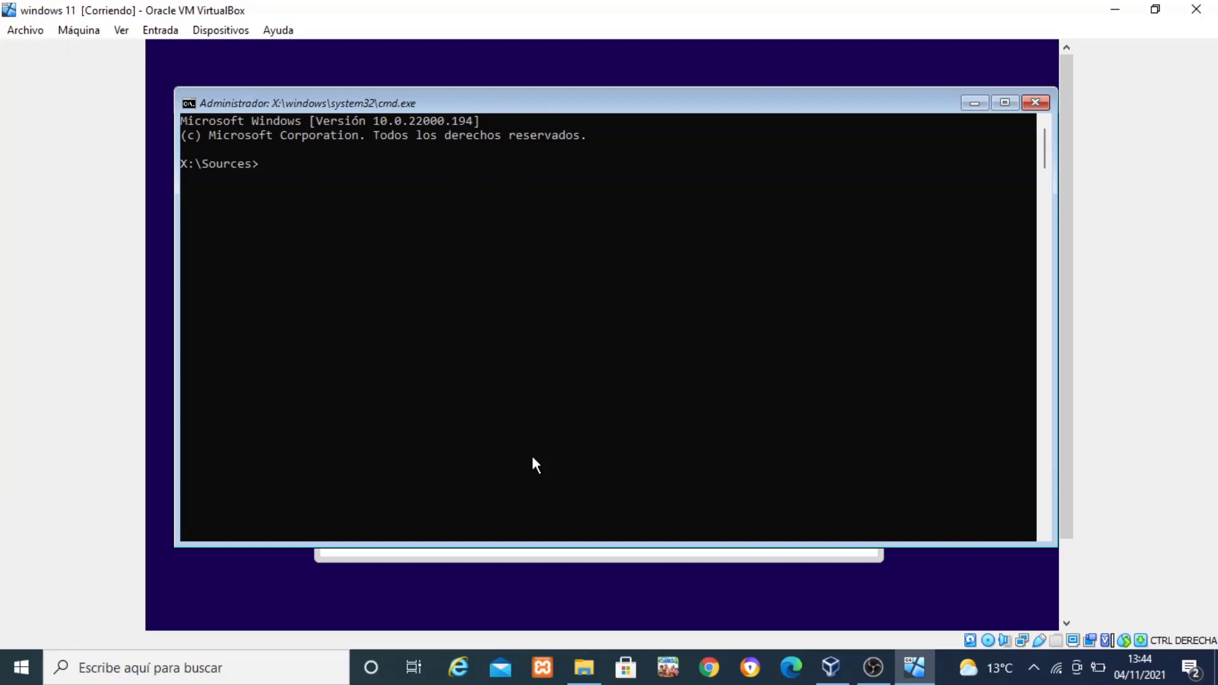
{"action": "type", "text": "regedit"}
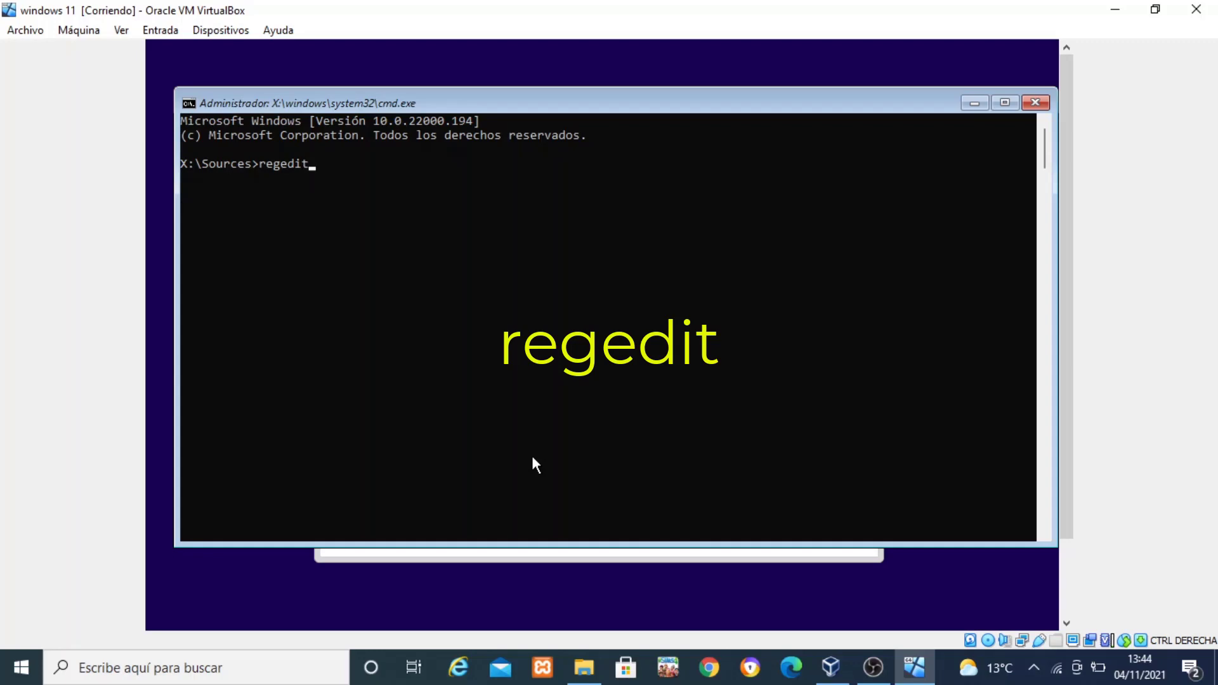
{"action": "key", "text": "Return"}
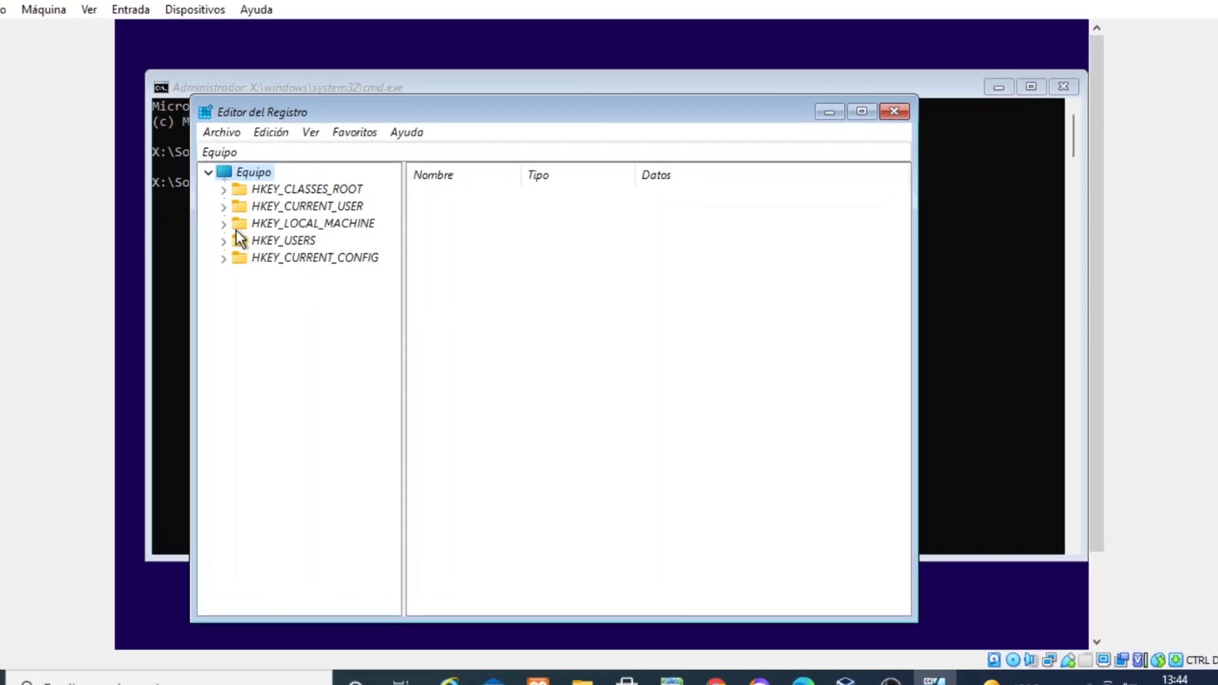
Step: Create a new registry key named LabConfig under HKEY_LOCAL_MACHINE\SYSTEM\Setup
{"action": "left_click", "coordinate": [223, 224]}
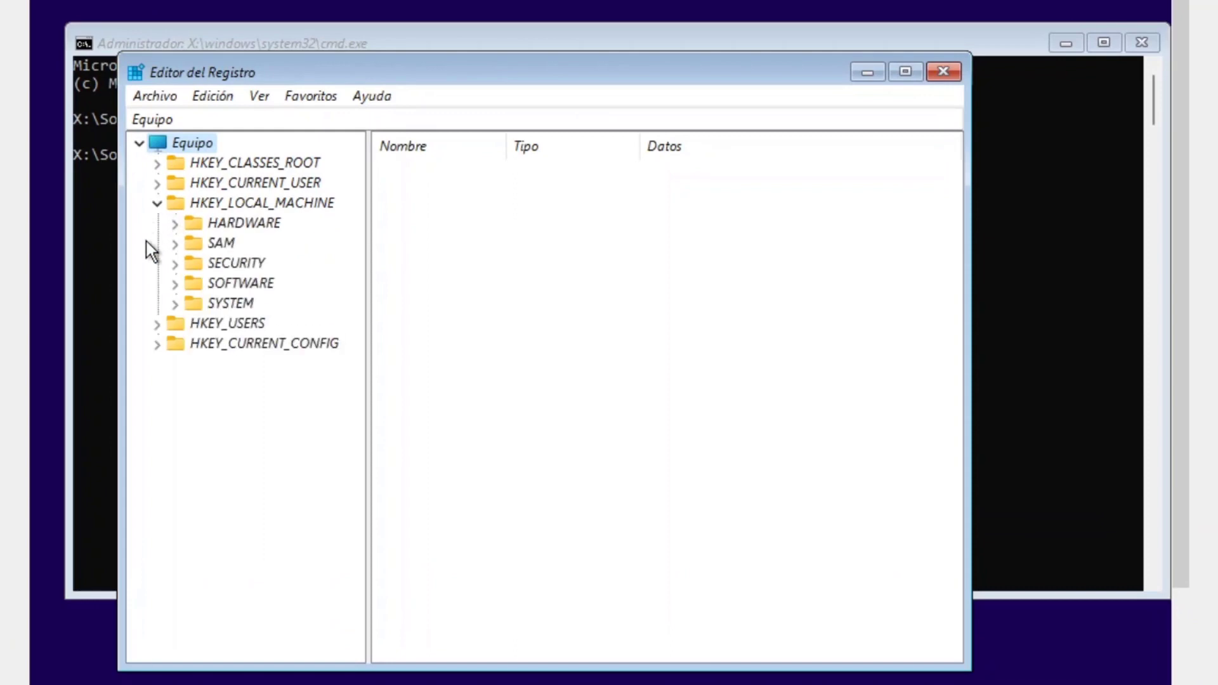
{"action": "left_click", "coordinate": [175, 304]}
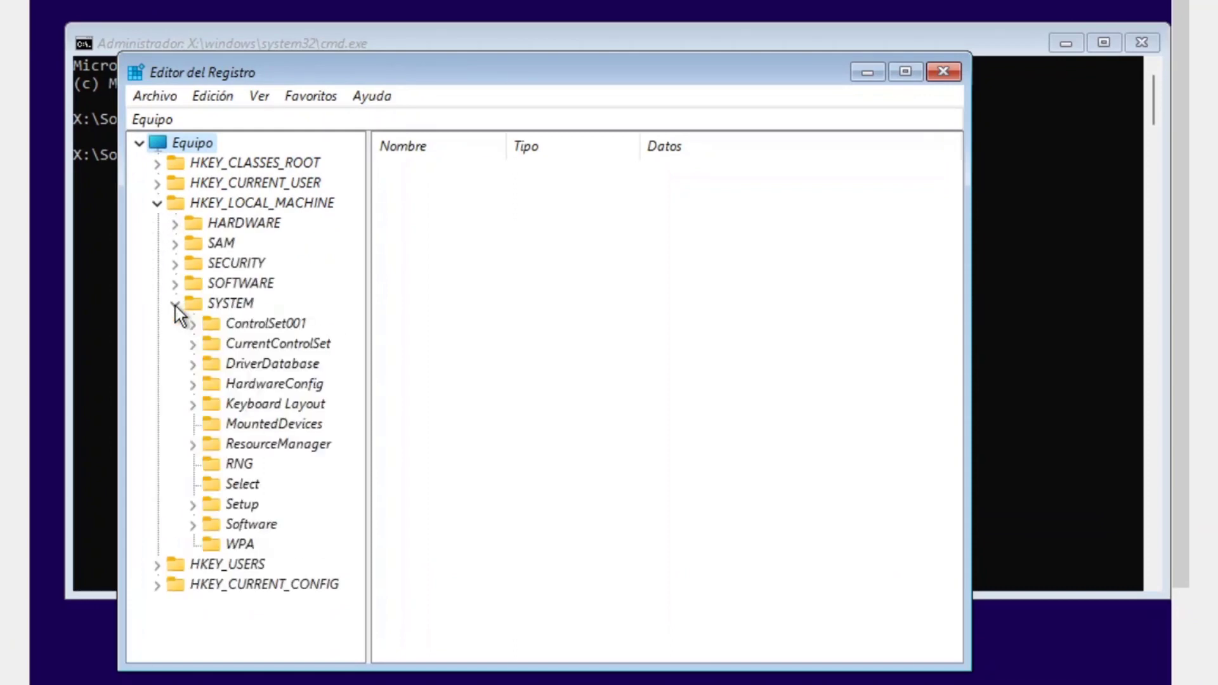
{"action": "left_click", "coordinate": [241, 504]}
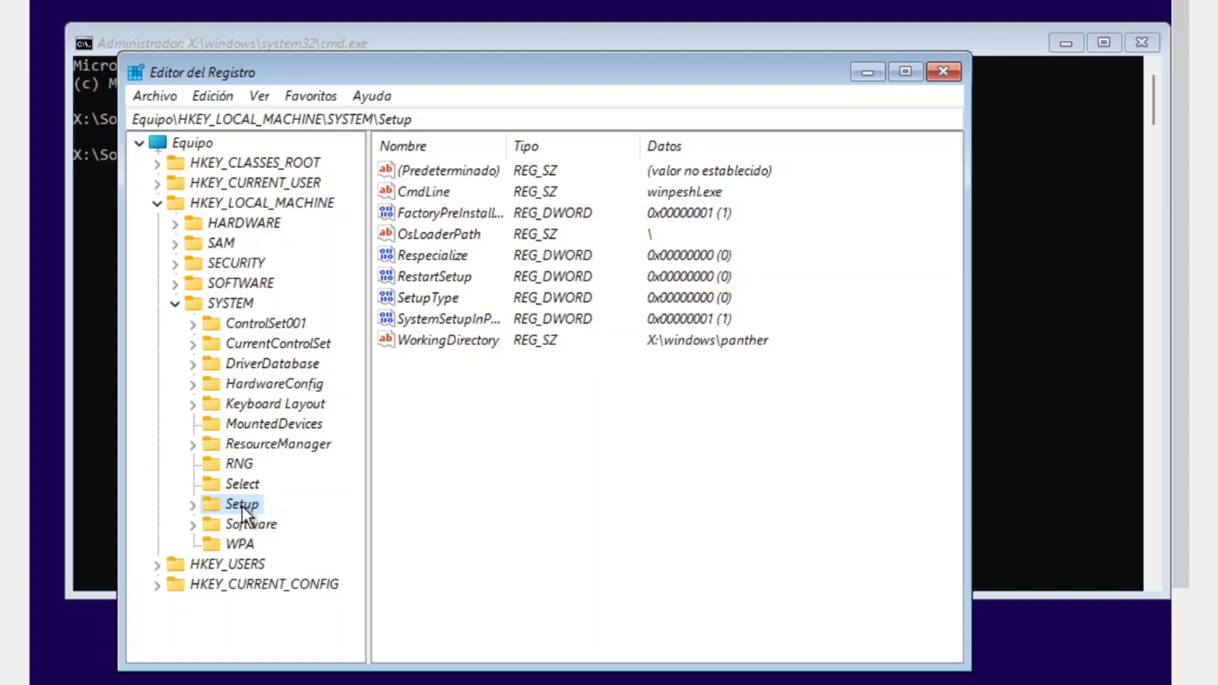
{"action": "right_click", "coordinate": [242, 507]}
{"action": "mouse_move", "coordinate": [311, 545]}
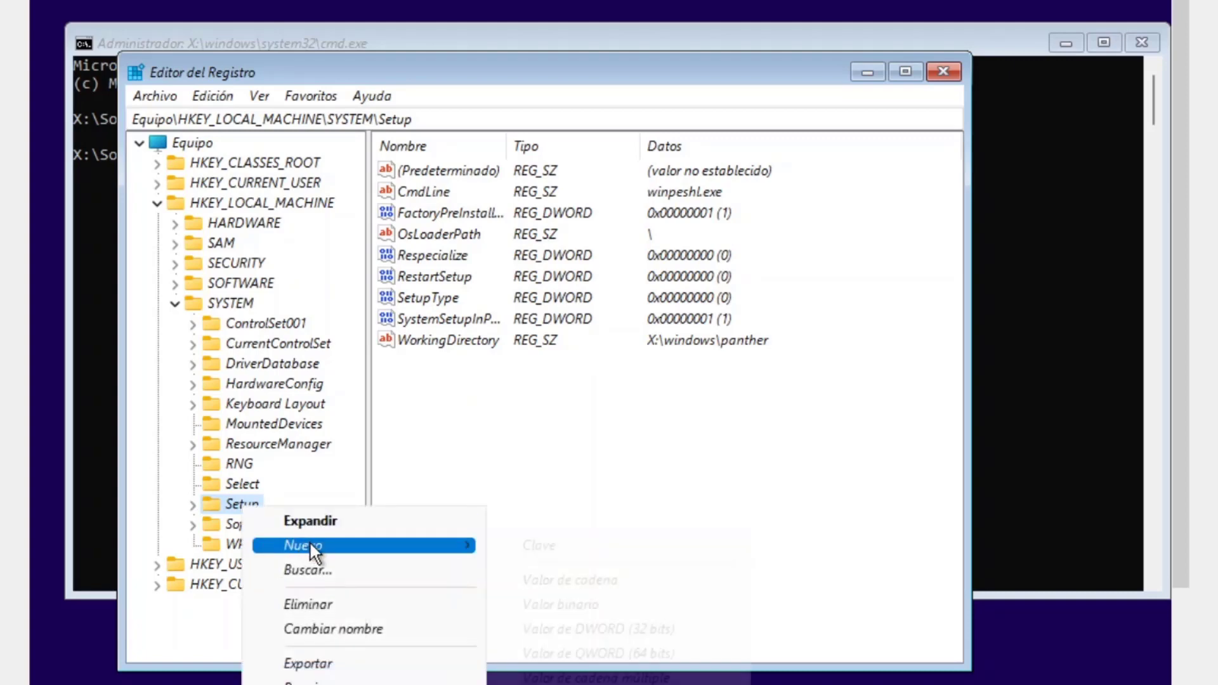
{"action": "left_click", "coordinate": [516, 540]}
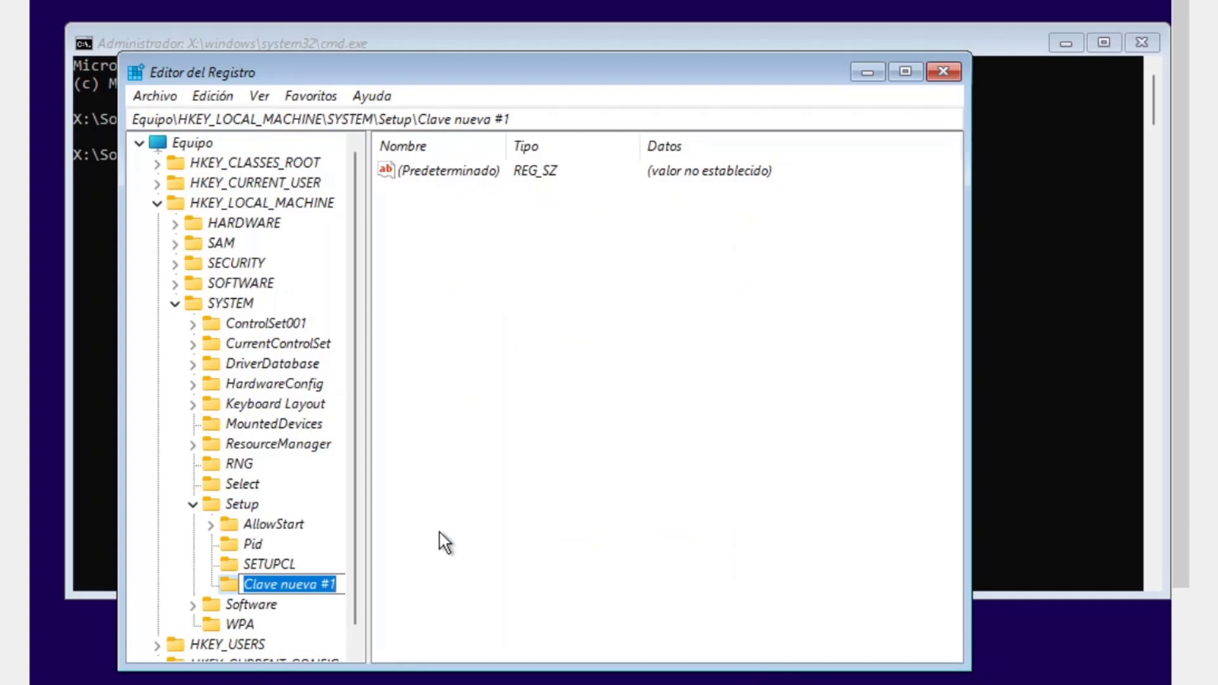
{"action": "type", "text": "L"}
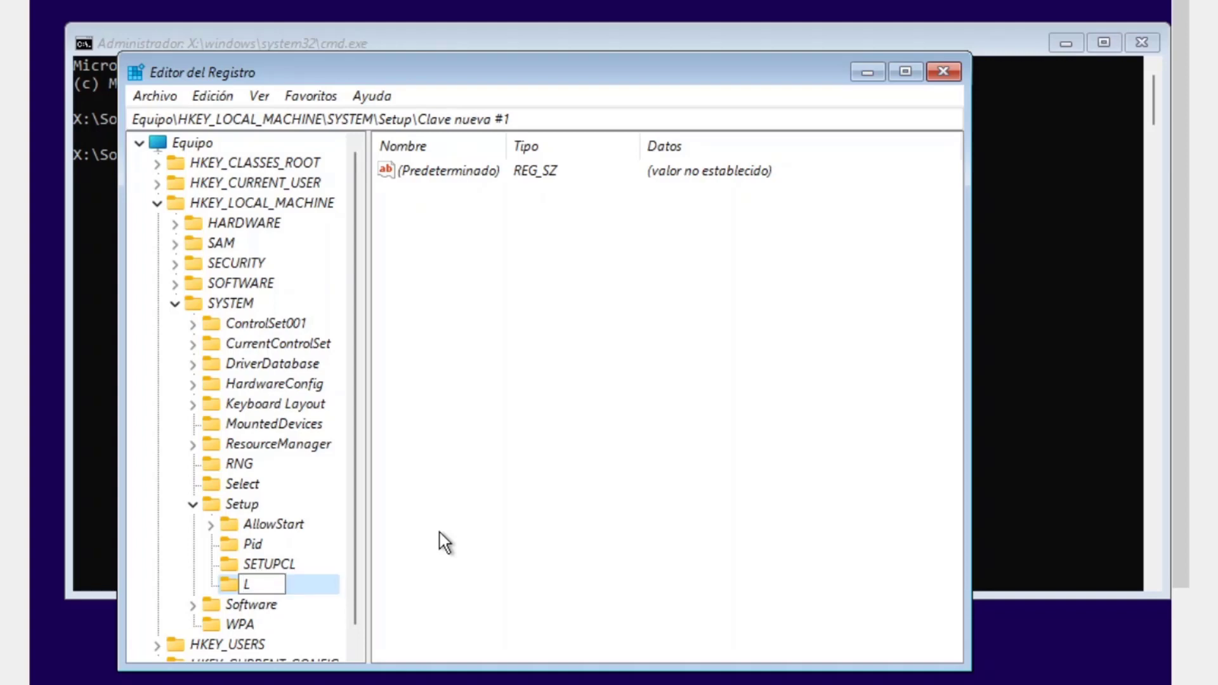
{"action": "type", "text": "abConfig"}
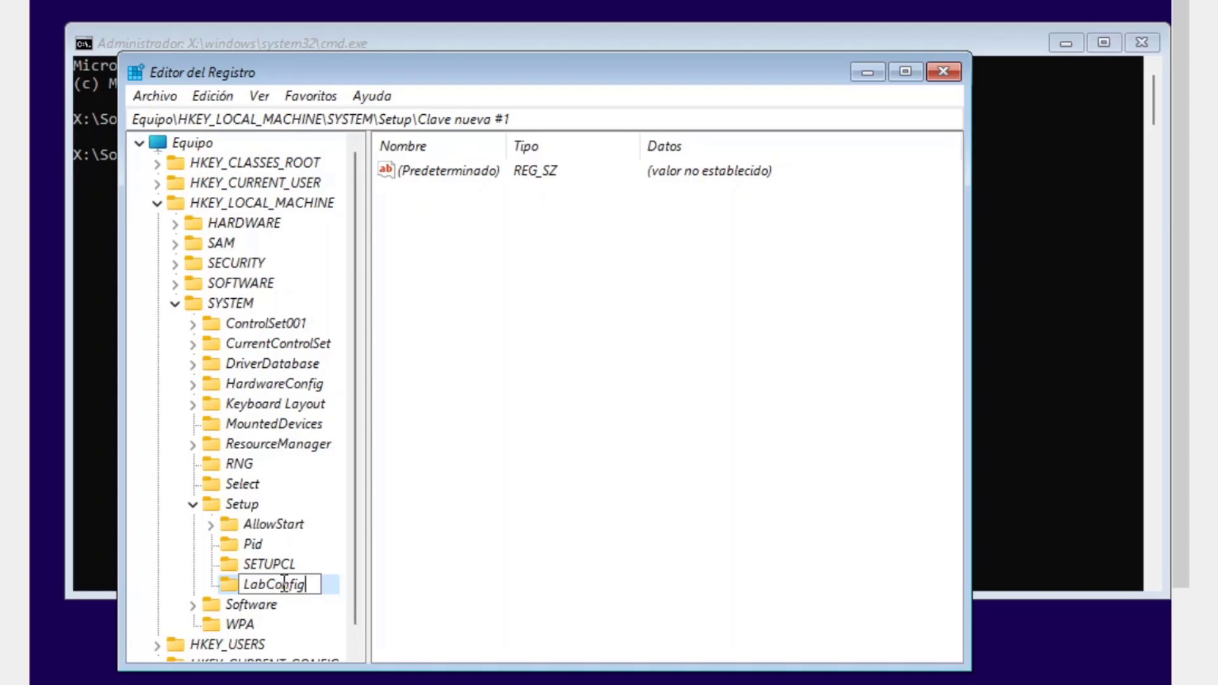
{"action": "key", "text": "Return"}
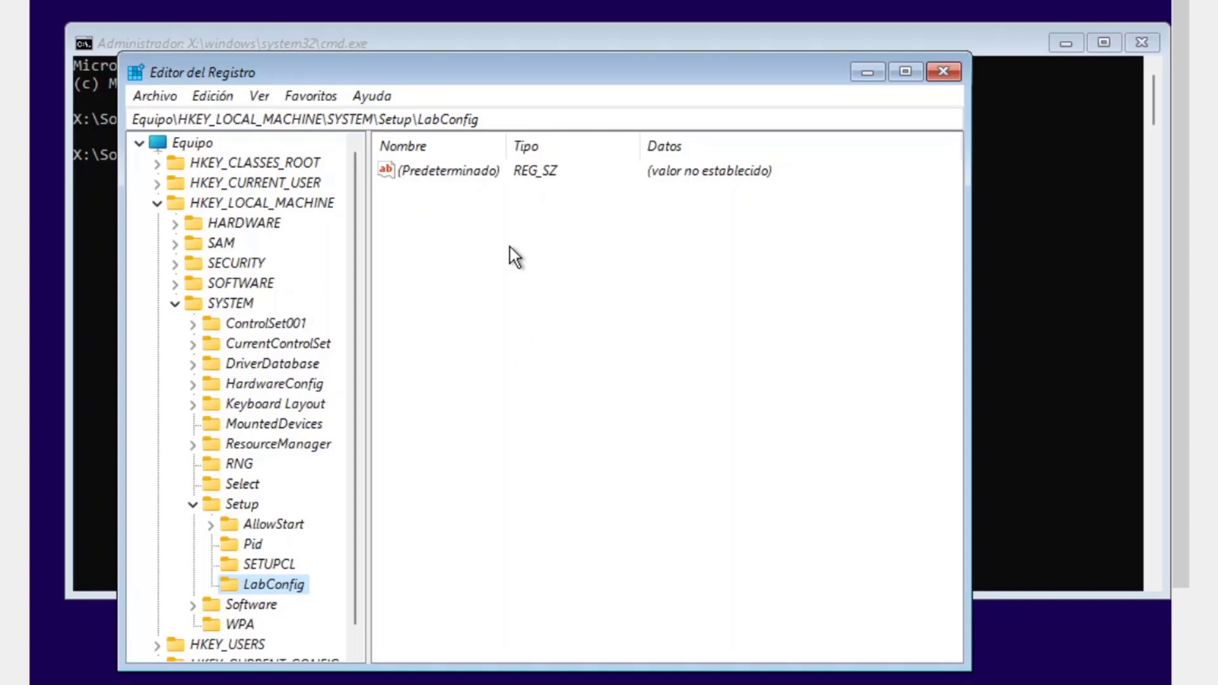
Step: Add a new DWORD (32-bit) value inside the LabConfig key
{"action": "right_click", "coordinate": [469, 239]}
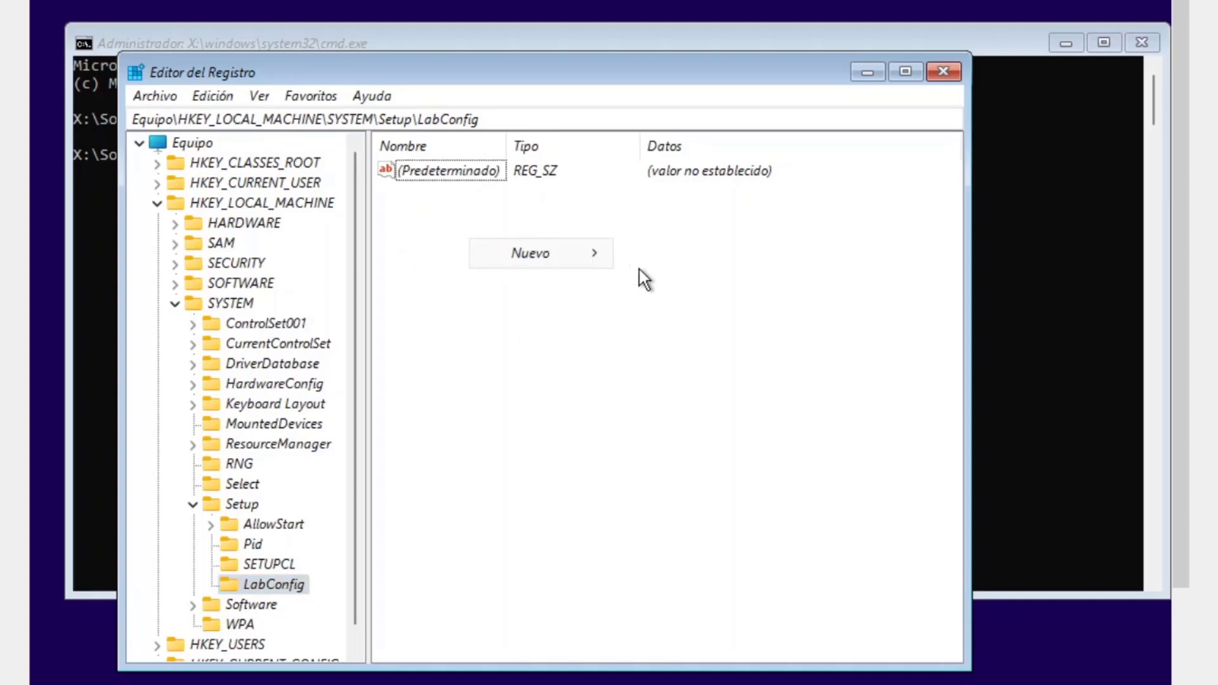
{"action": "mouse_move", "coordinate": [566, 252]}
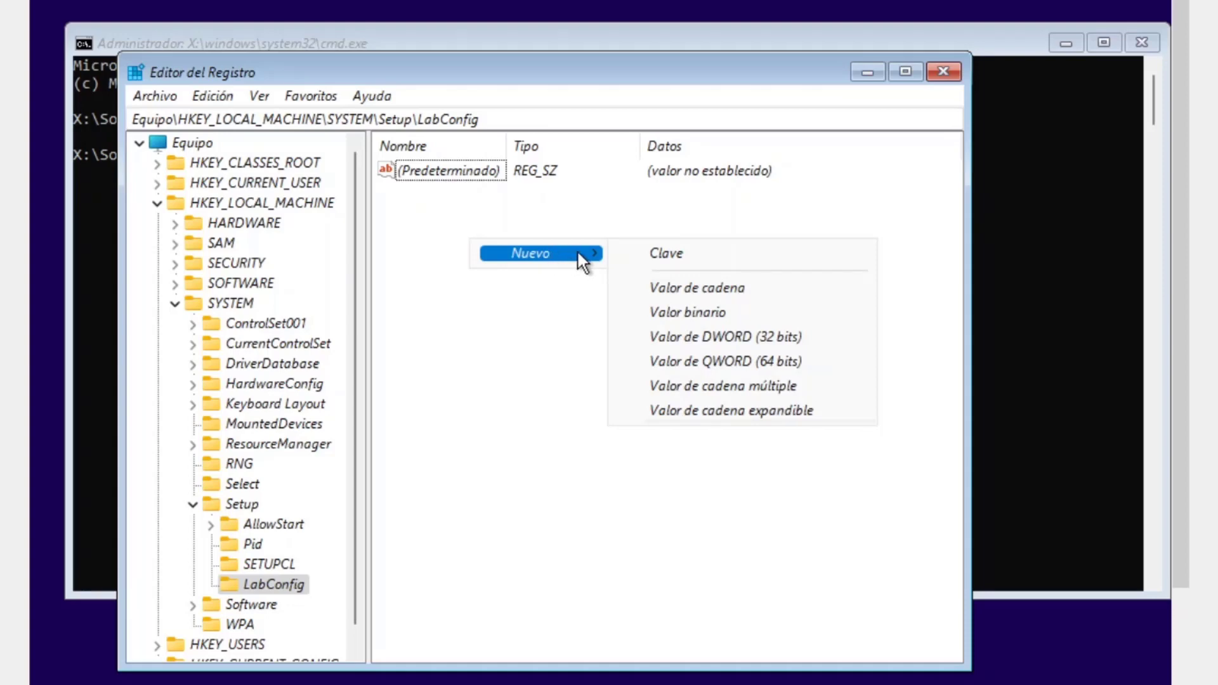
{"action": "left_click", "coordinate": [699, 336]}
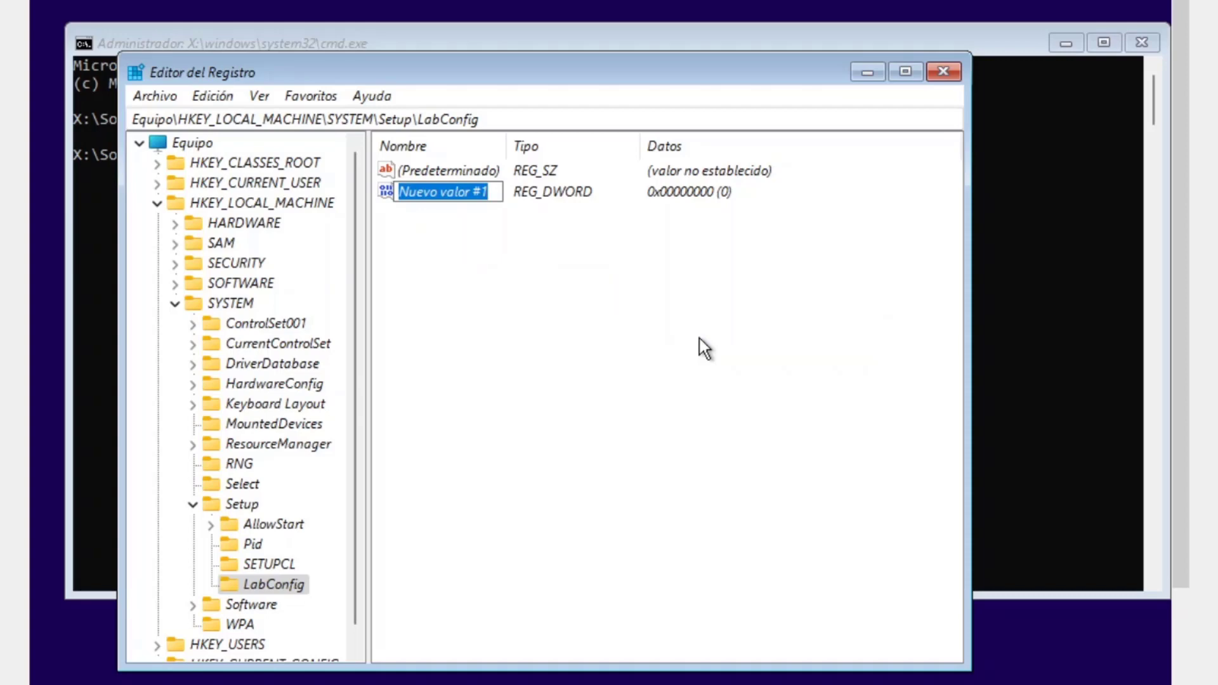